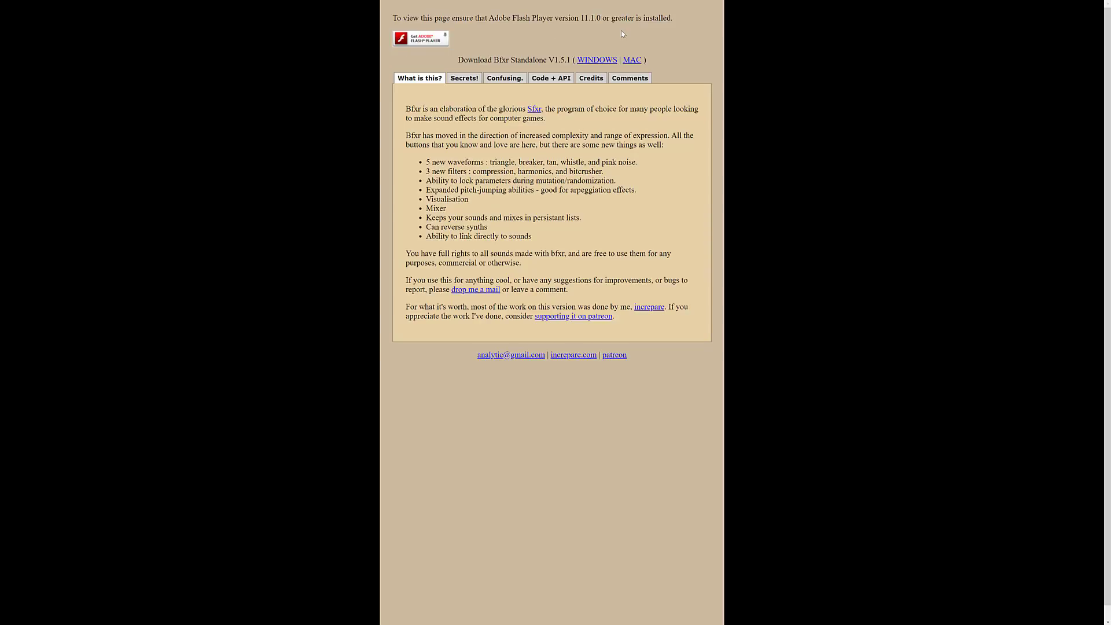
key("ctrl+Tab")
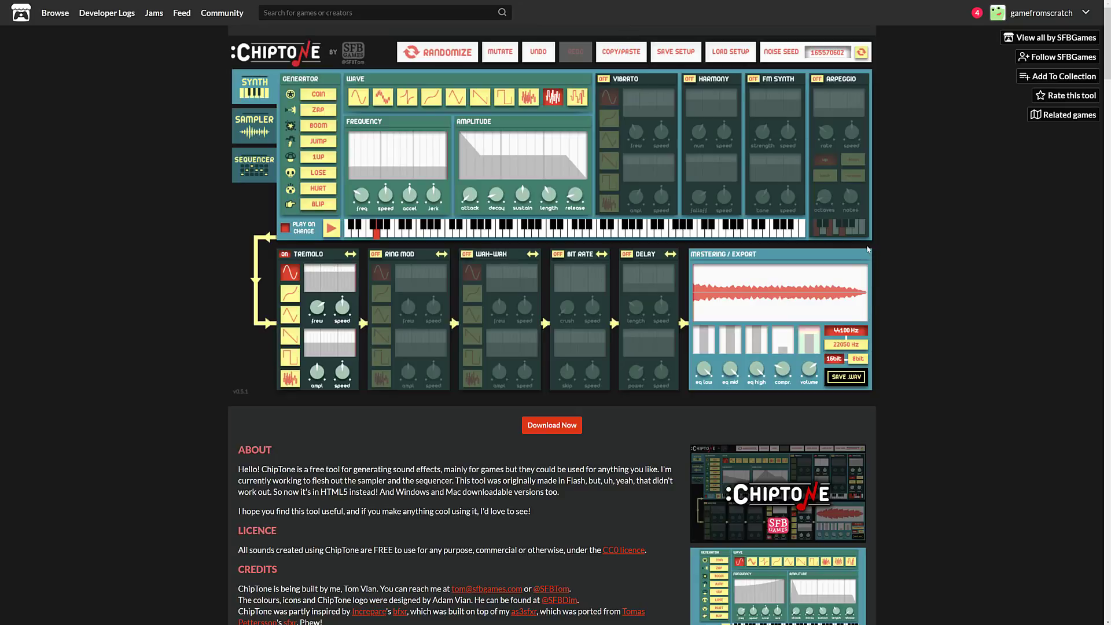
Go to the red Download Now button below the embedded ChipTone tool on itch.io.
mouse_move(640, 190)
Start the ChipTone download and skip the $2.00 payment to reach the downloads page.
left_click(552, 425)
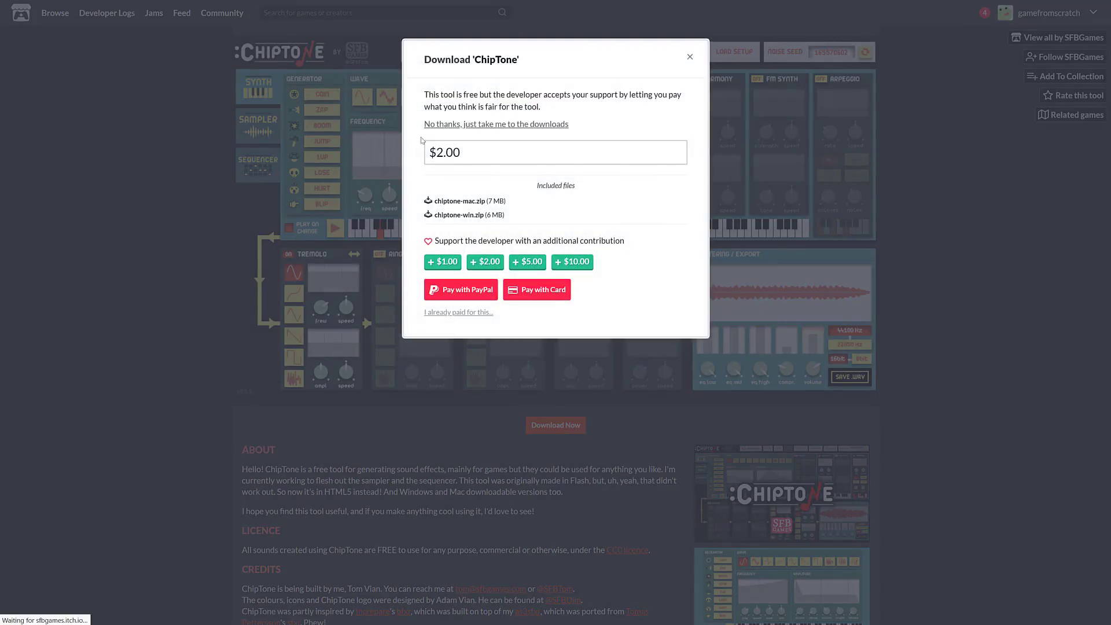
left_click(511, 125)
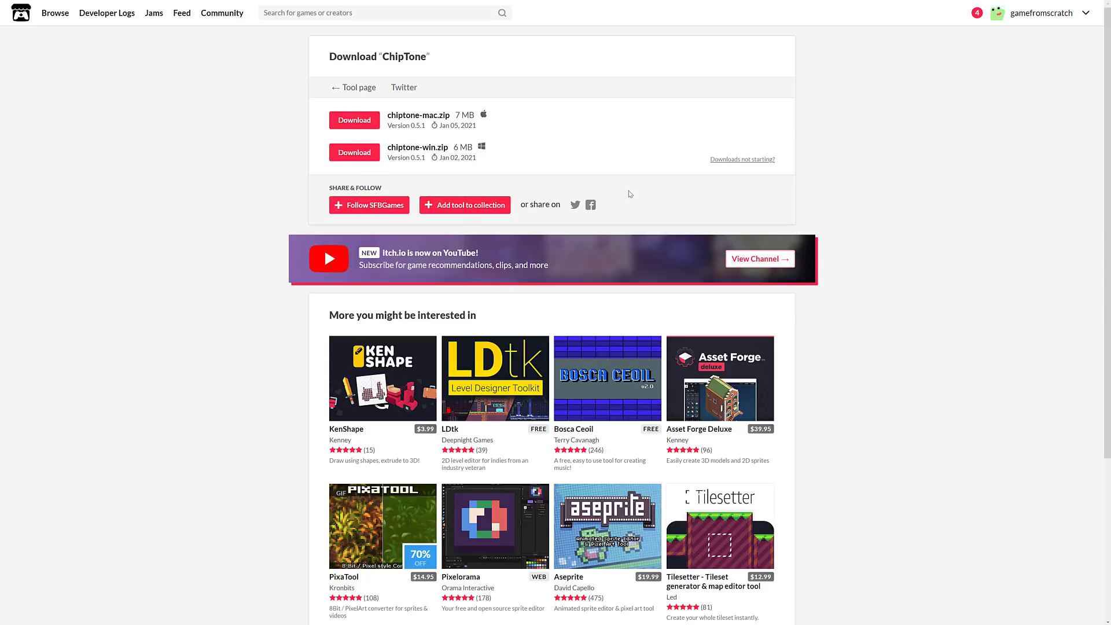
Switch to the ChipTone app and reposition its window over the itch.io page.
key("alt+Tab")
key("alt+Tab")
key("alt+Tab")
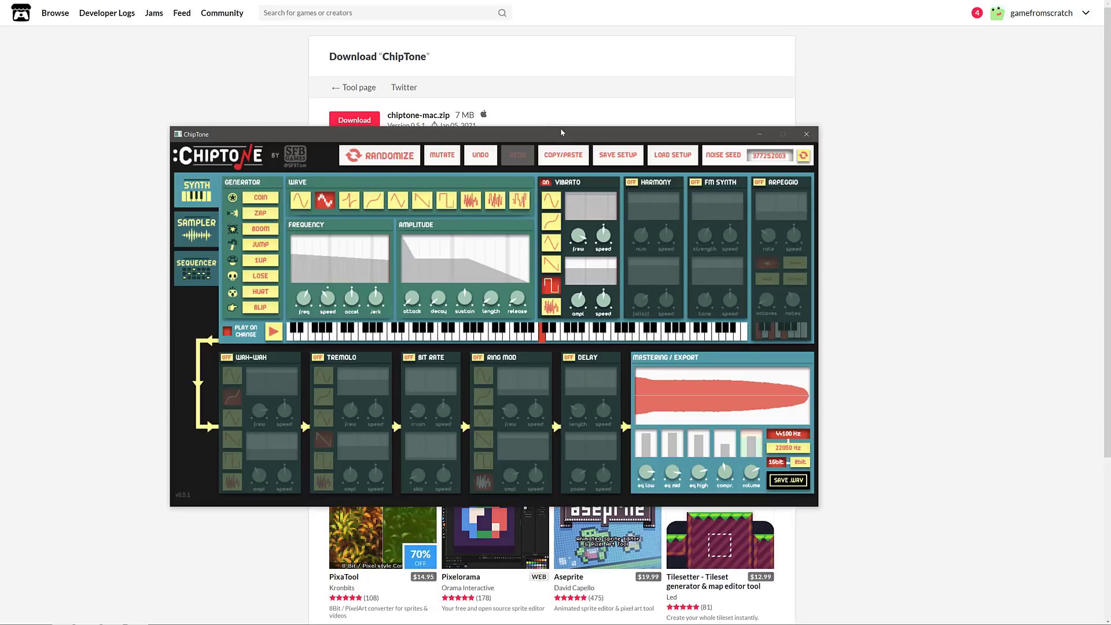
left_click_drag(561, 130, 593, 128)
mouse_move(769, 289)
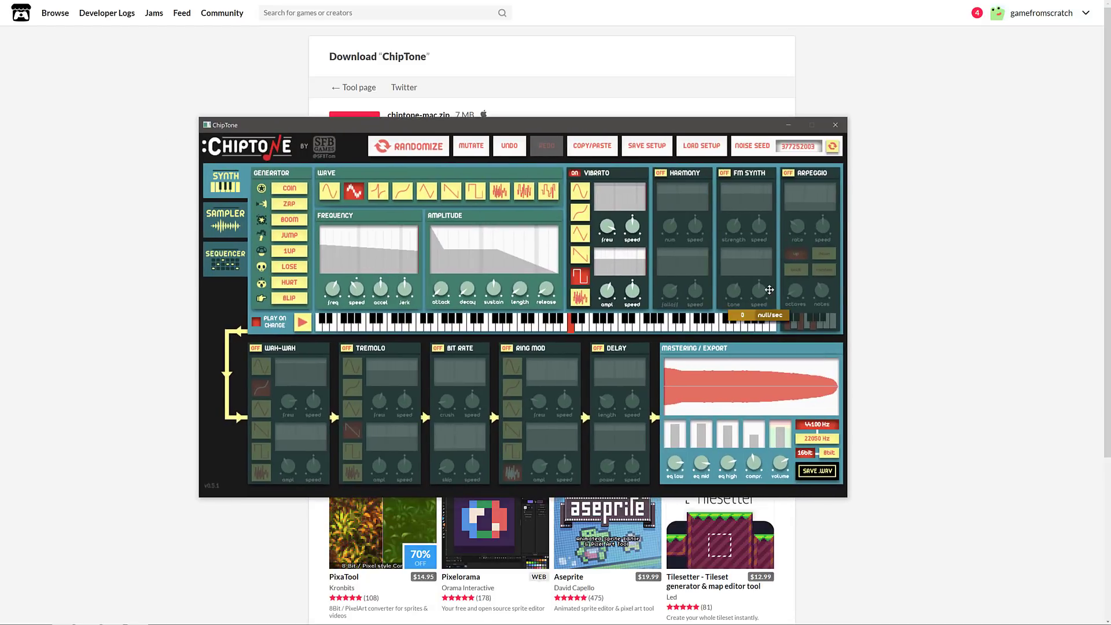
Audition several random Coin sounds, then several Zap sounds.
left_click(290, 187)
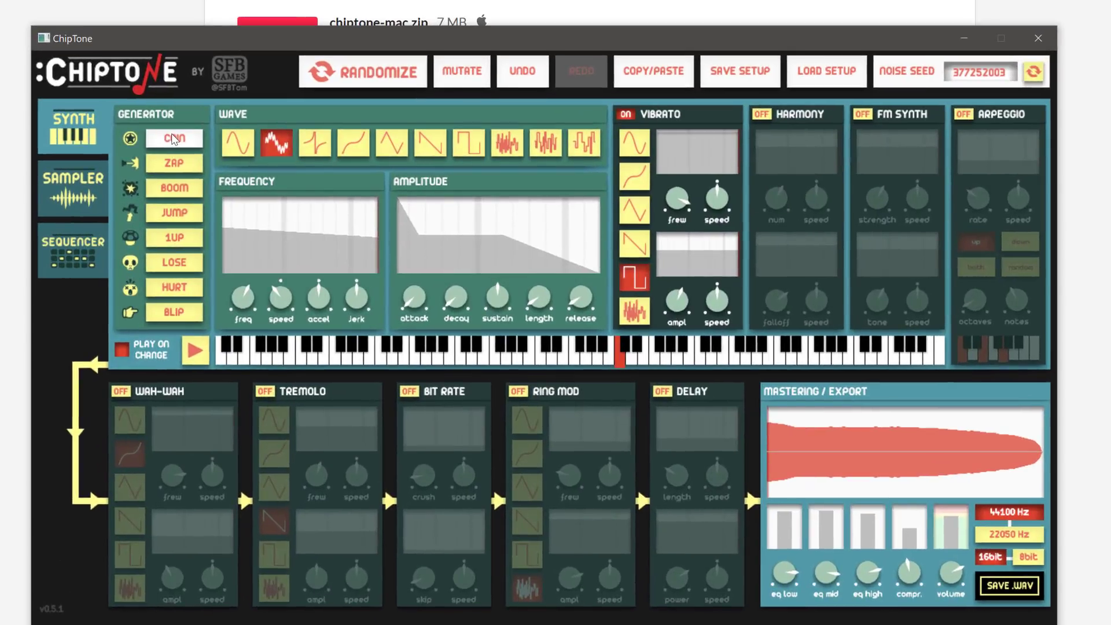
left_click(231, 164)
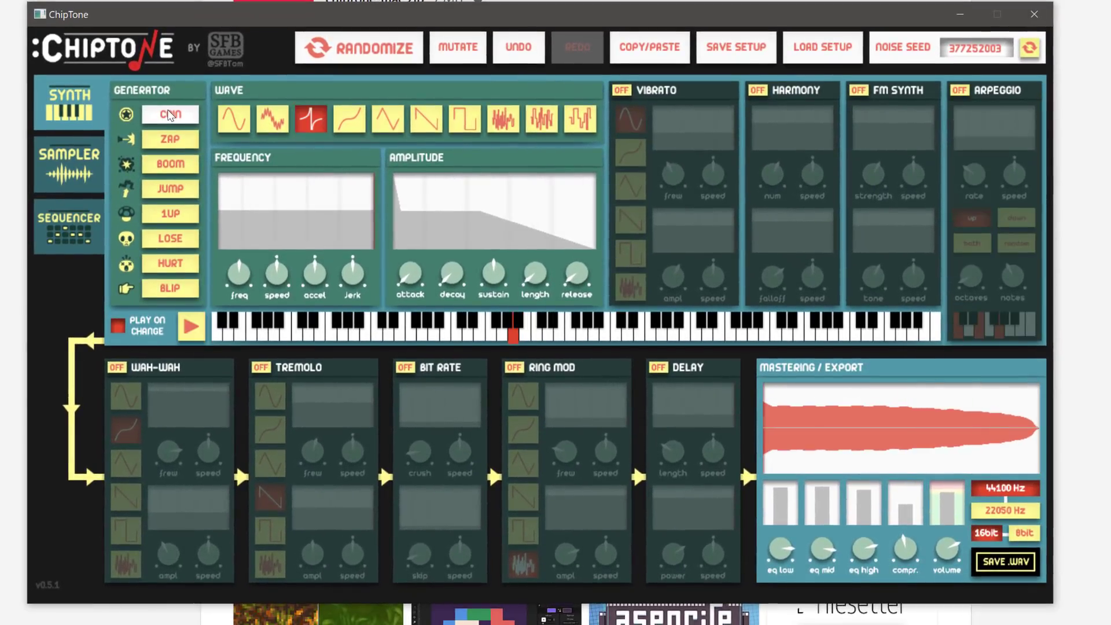
left_click(171, 119)
left_click(170, 115)
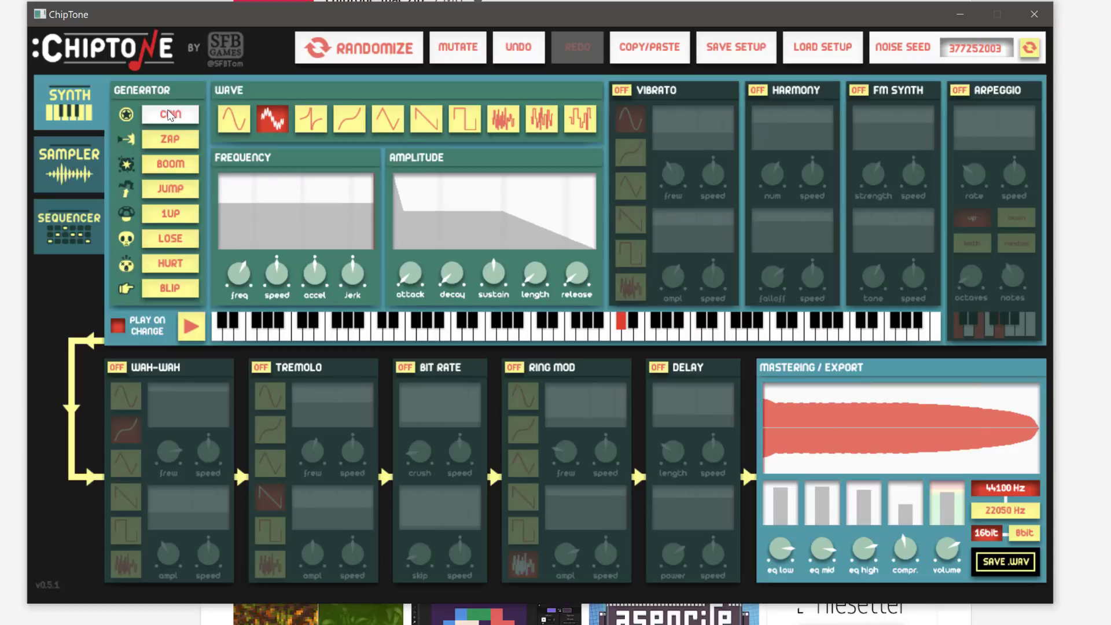
left_click(169, 114)
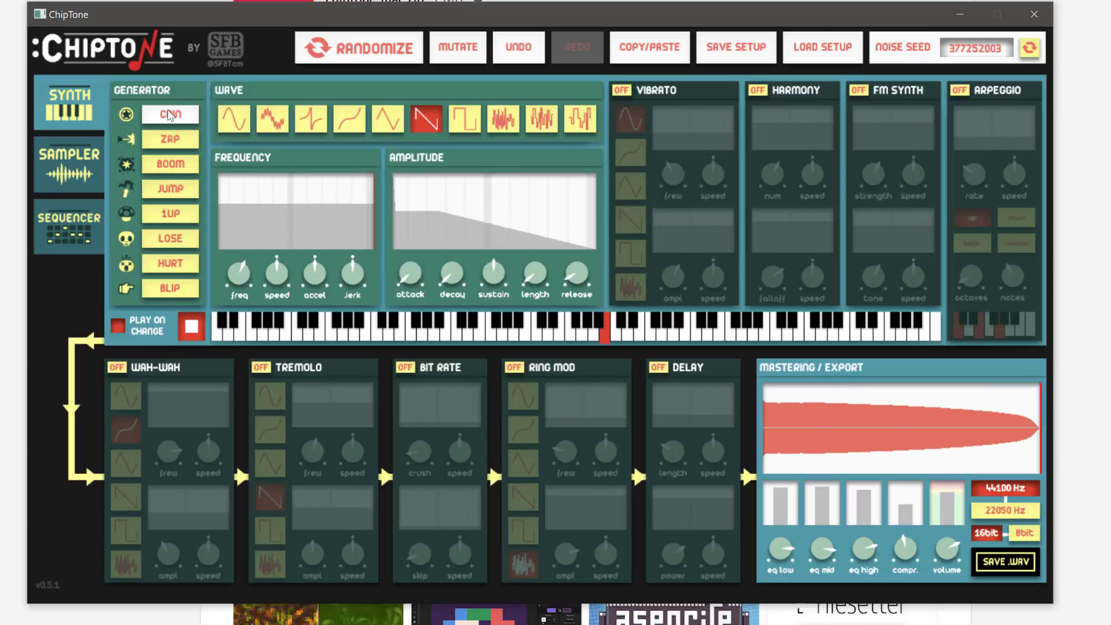
left_click(175, 141)
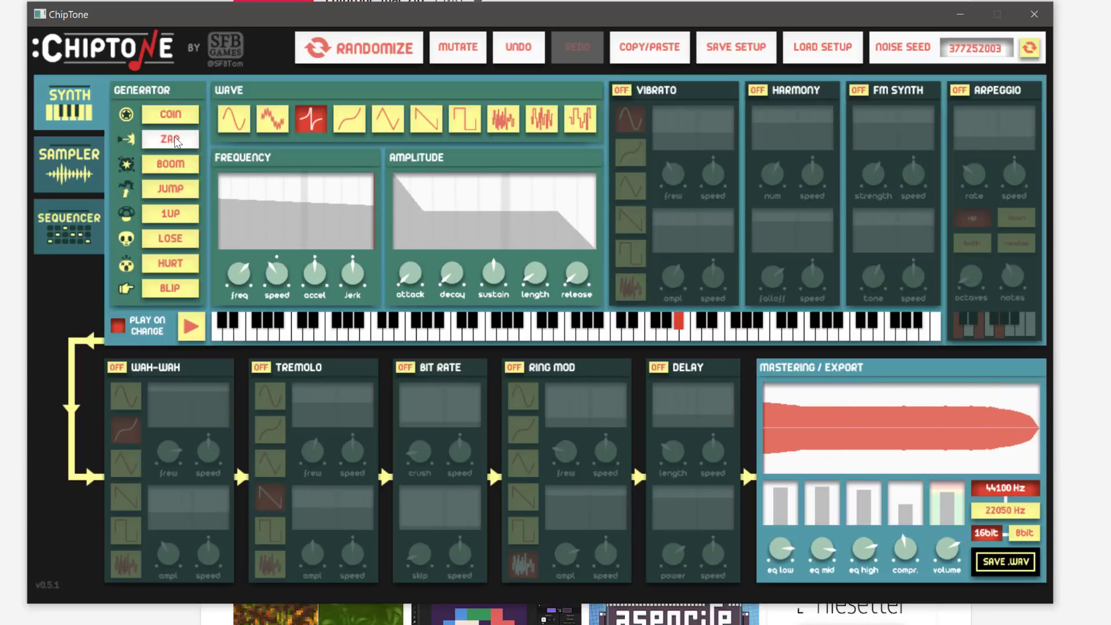
left_click(175, 141)
left_click(175, 141)
left_click(175, 140)
Generate and regenerate a series of random Boom explosion sounds.
left_click(171, 164)
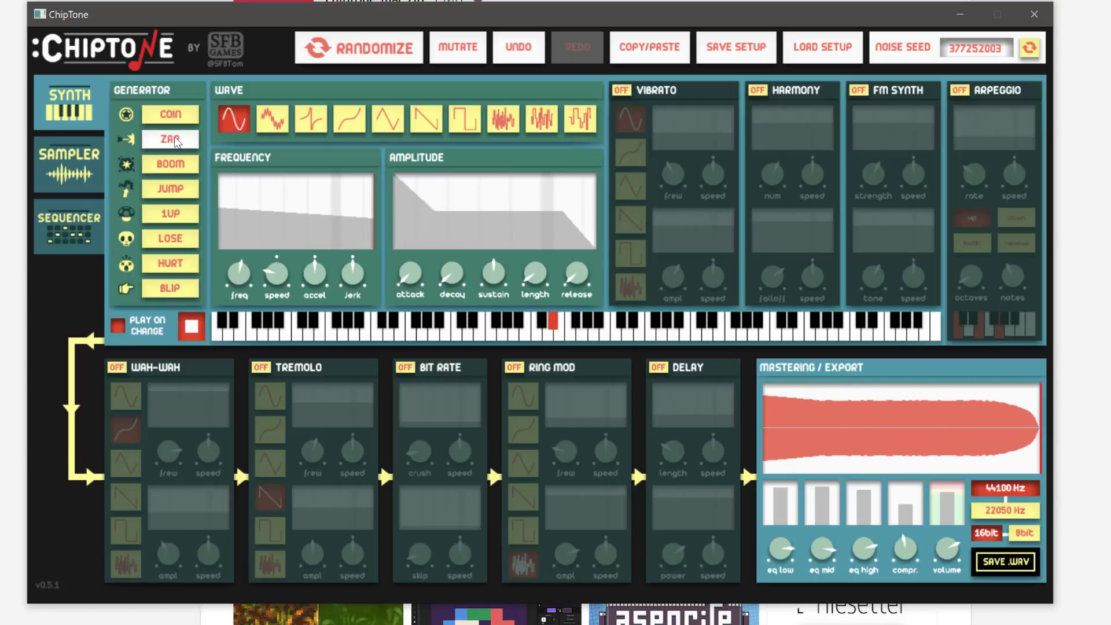
left_click(176, 164)
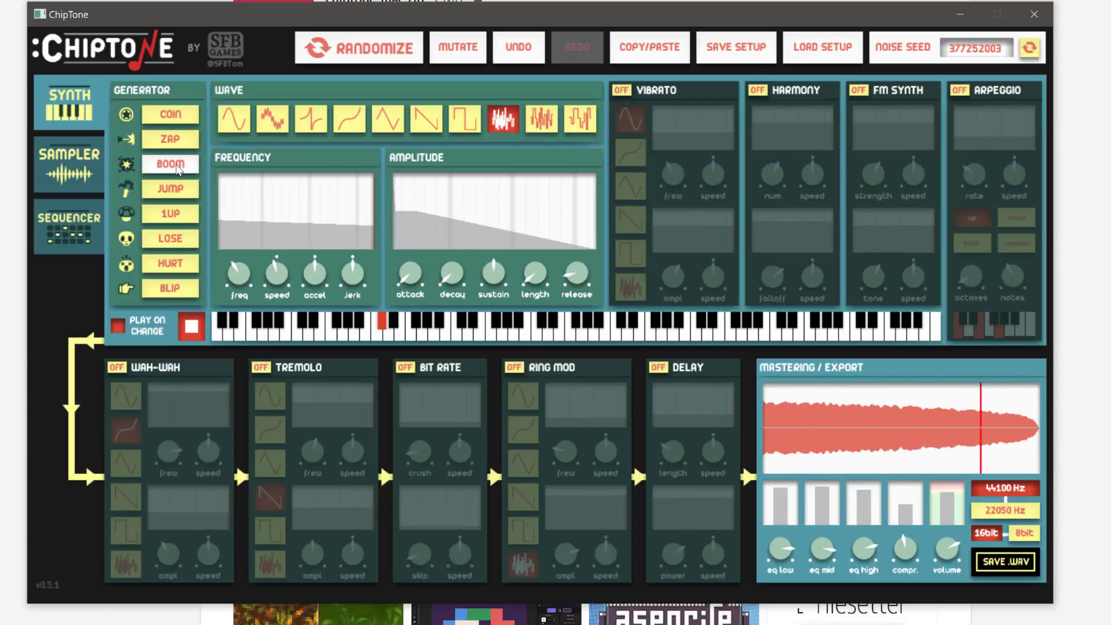
left_click(176, 165)
left_click(176, 164)
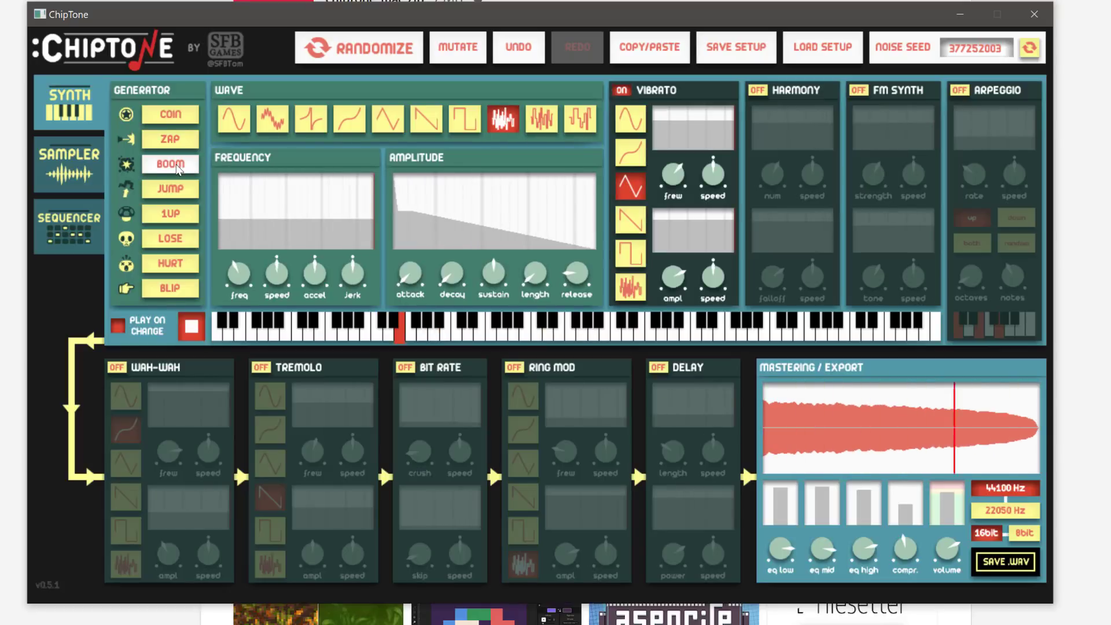
left_click(177, 167)
left_click(176, 167)
left_click(177, 167)
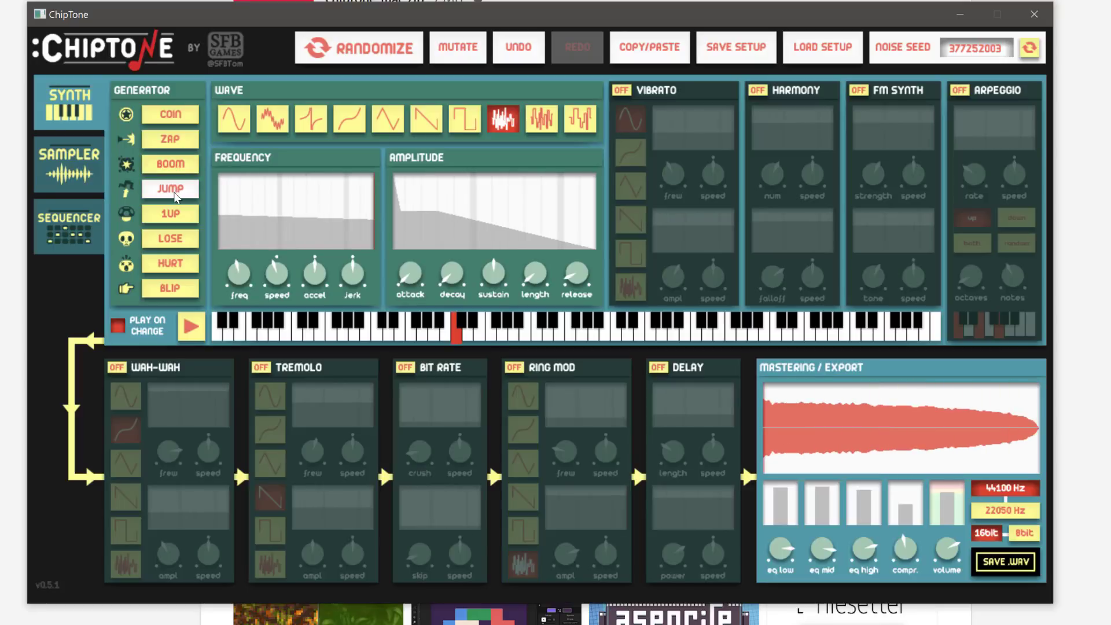
Roll through a series of random Jump sounds.
left_click(174, 191)
left_click(173, 191)
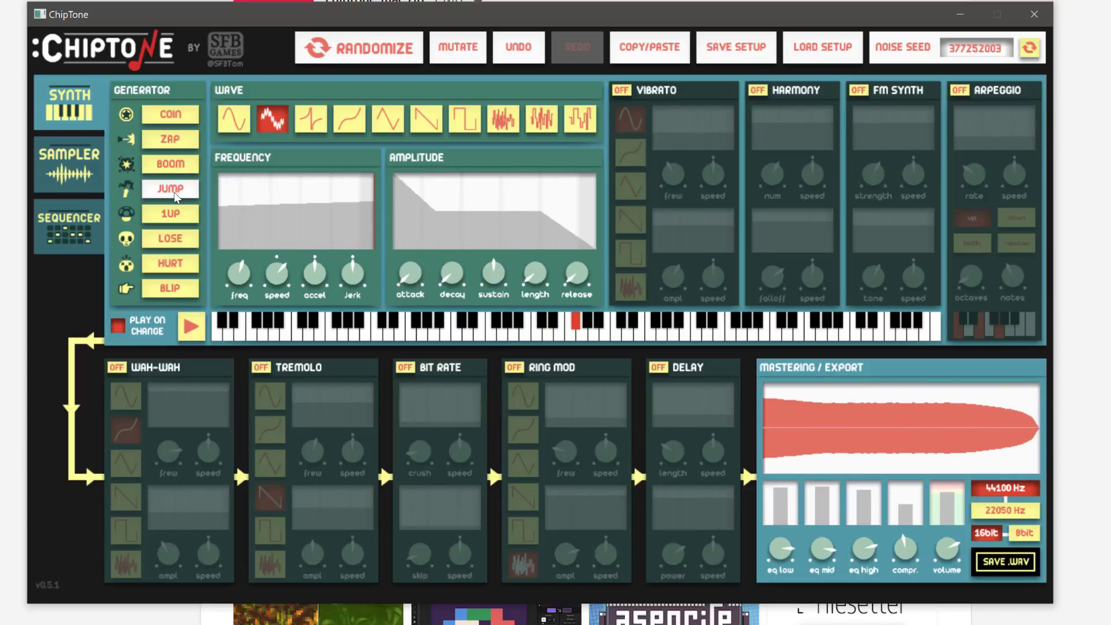
left_click(174, 191)
left_click(174, 191)
left_click(174, 191)
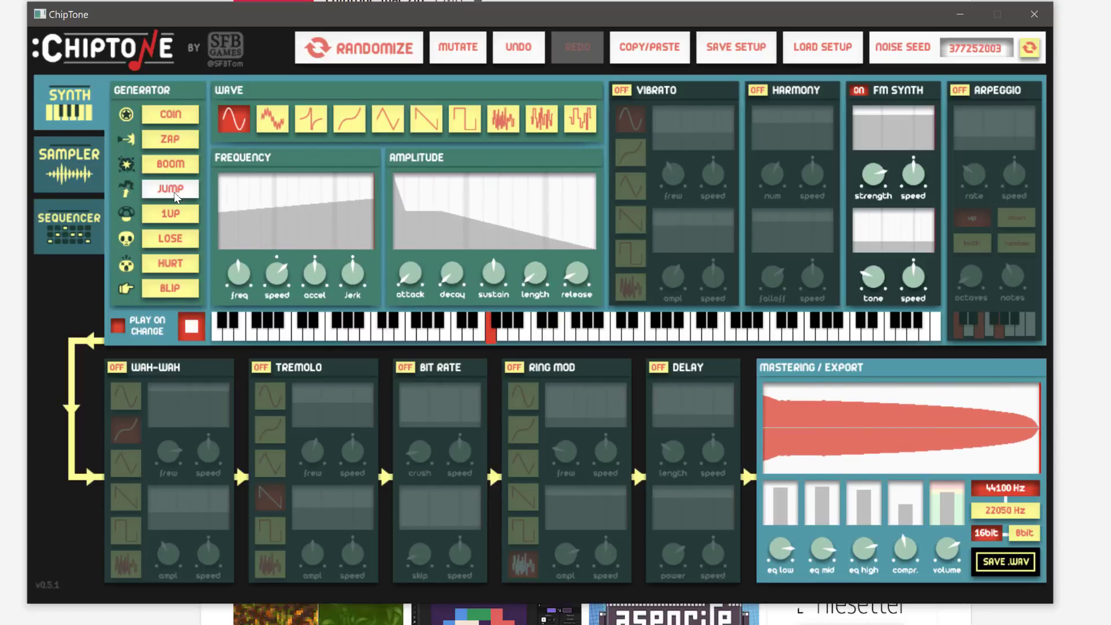
left_click(173, 191)
left_click(175, 191)
Audition a few random 1Up and Lose sounds.
left_click(173, 214)
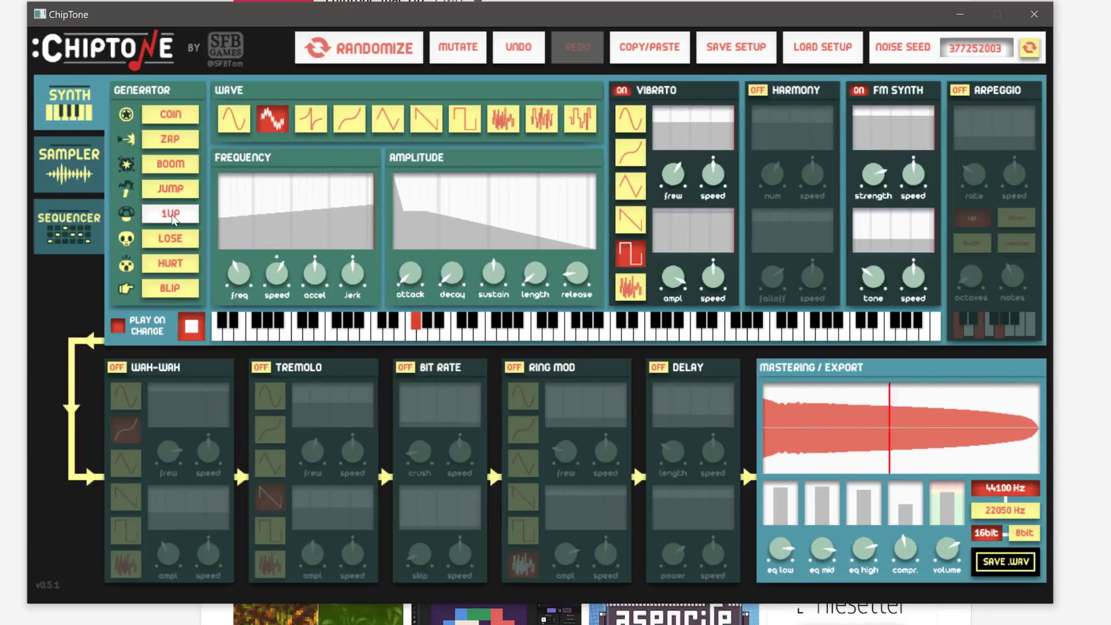
left_click(173, 214)
left_click(172, 214)
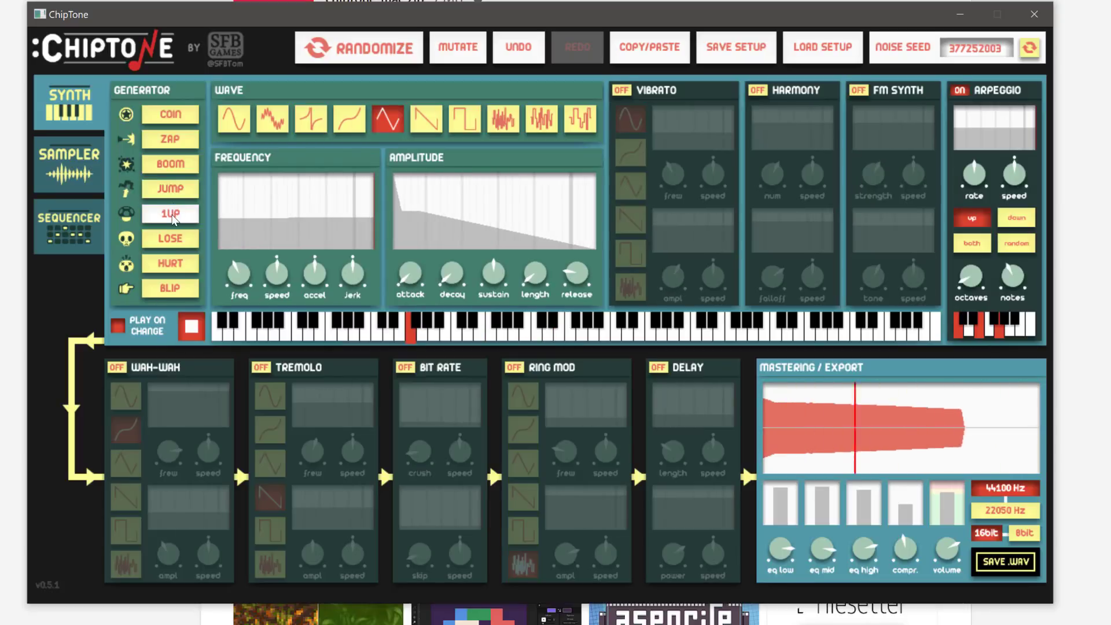
left_click(172, 238)
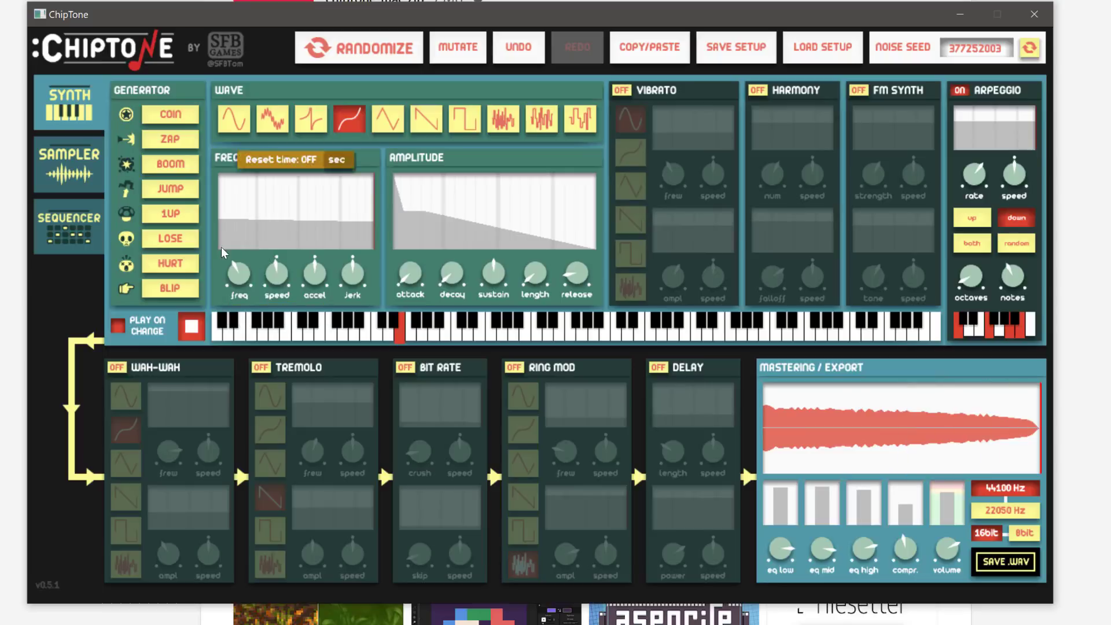
left_click(175, 238)
left_click(175, 239)
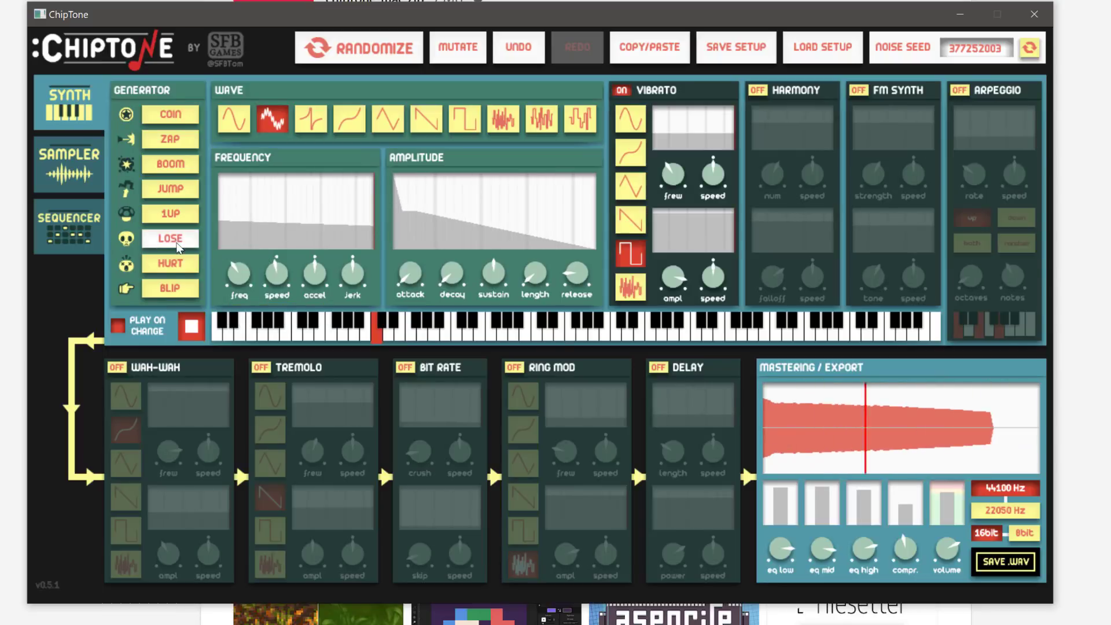
Try two Hurt sounds, then settle on a regenerated Blip sound.
left_click(173, 265)
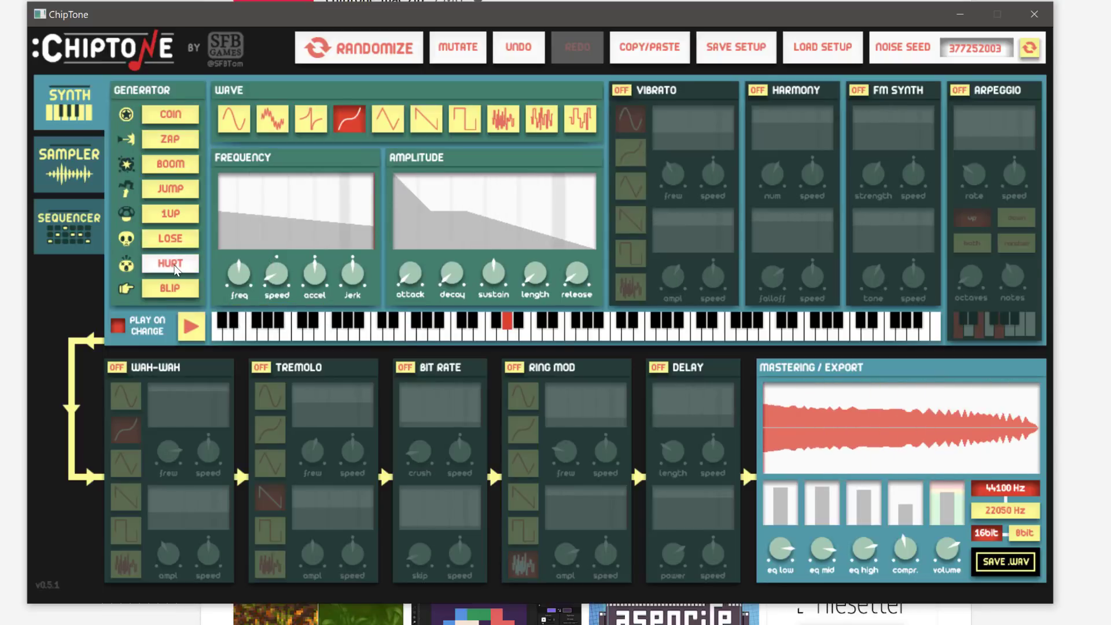
left_click(174, 265)
left_click(179, 288)
left_click(180, 288)
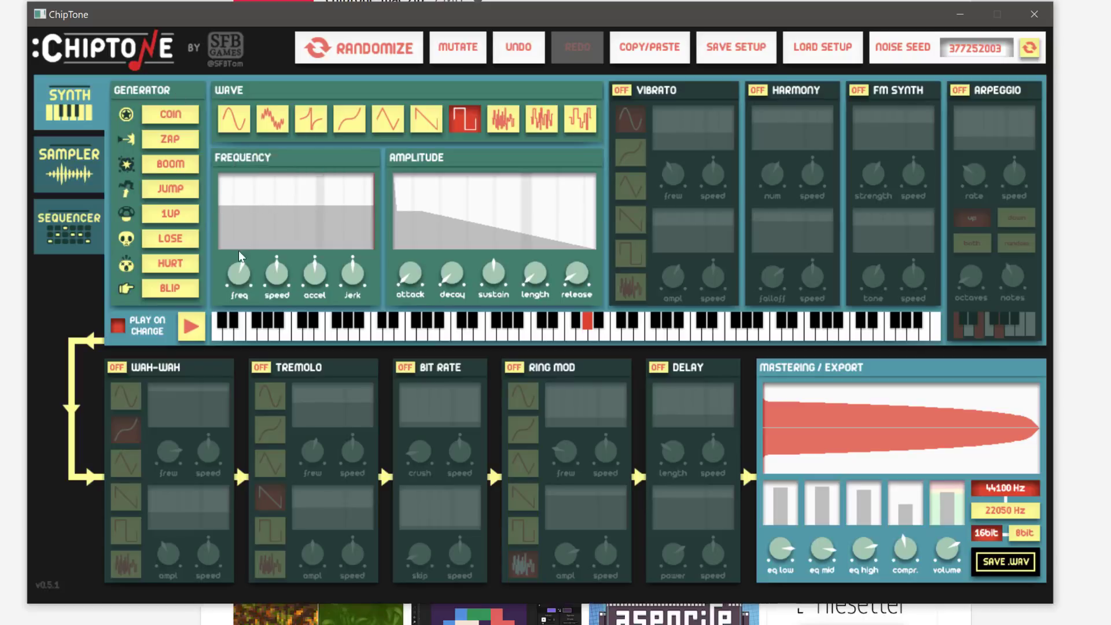
mouse_move(409, 17)
left_mouse_down()
mouse_move(434, 21)
mouse_move(417, 22)
left_mouse_up()
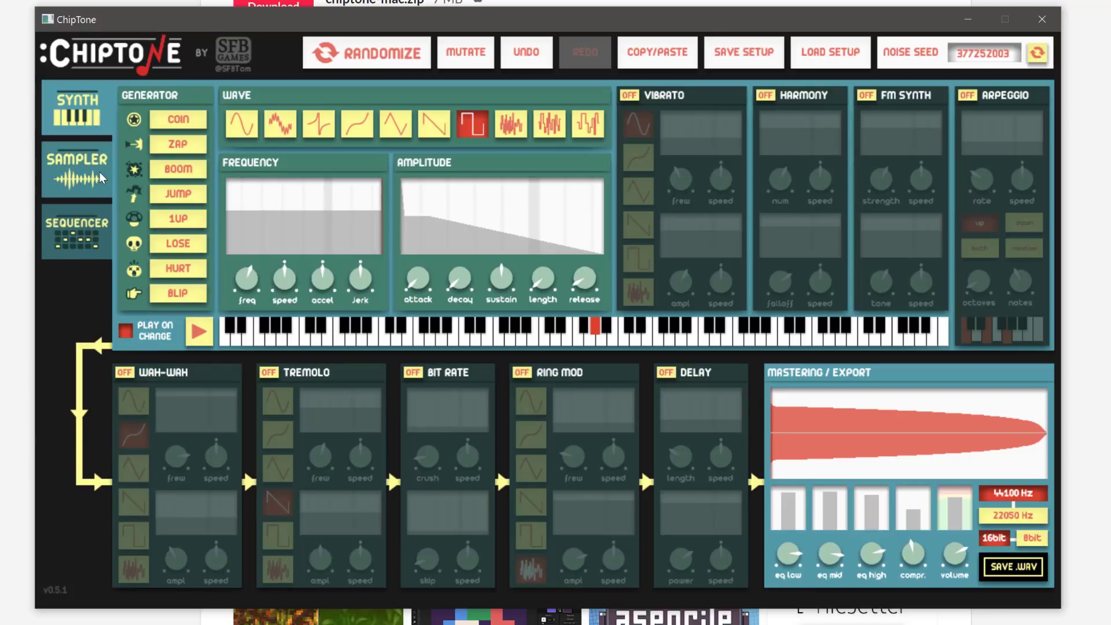
left_click(70, 178)
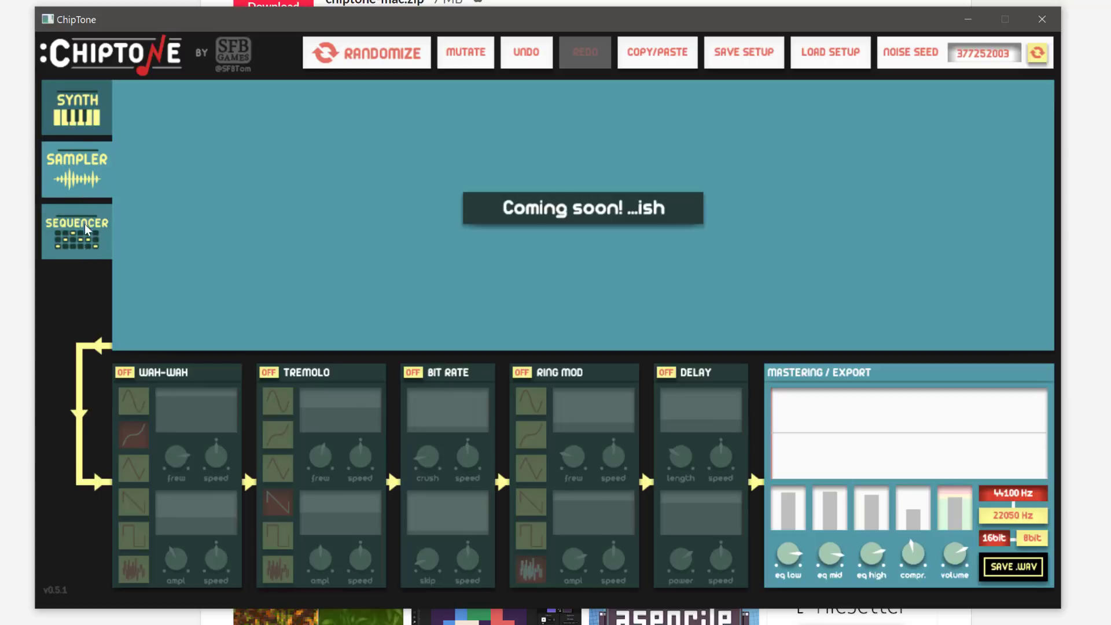
left_click(74, 119)
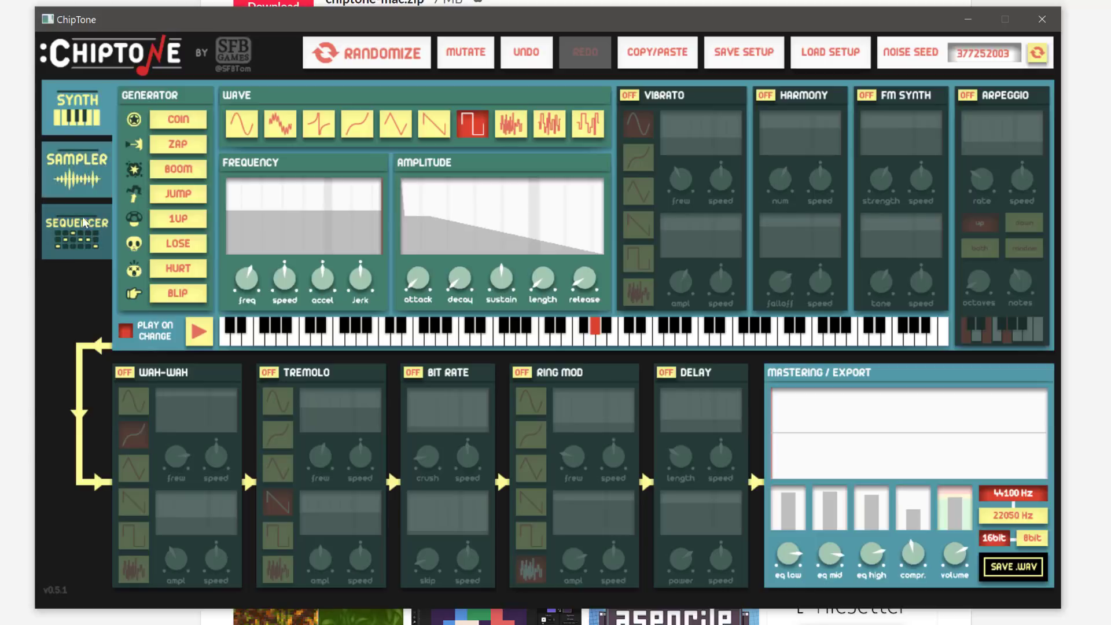
left_click(67, 191)
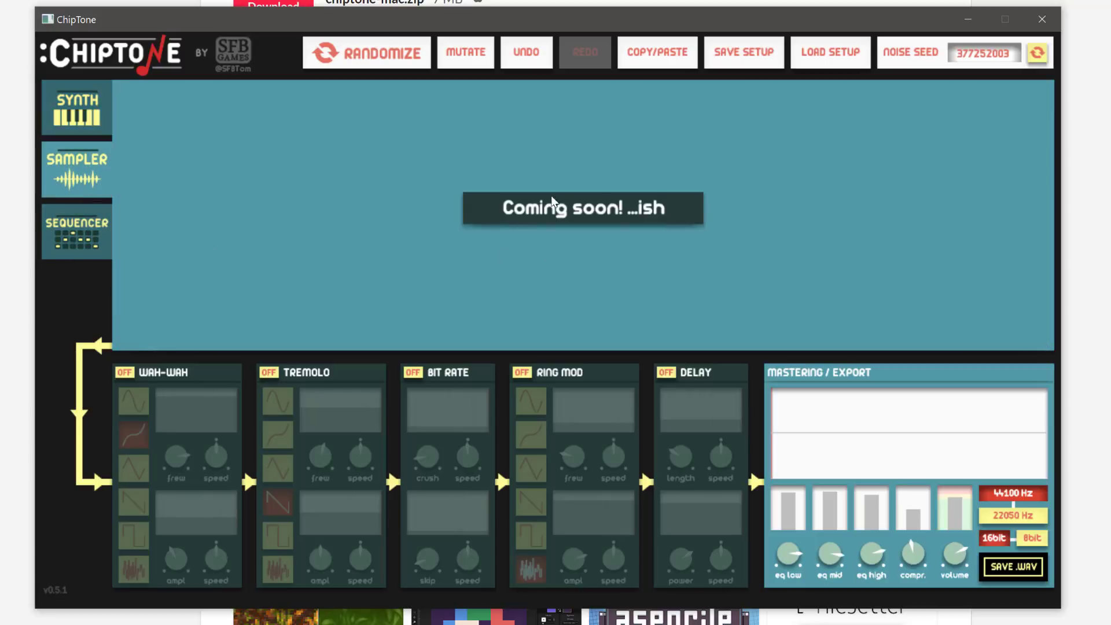
left_click(77, 109)
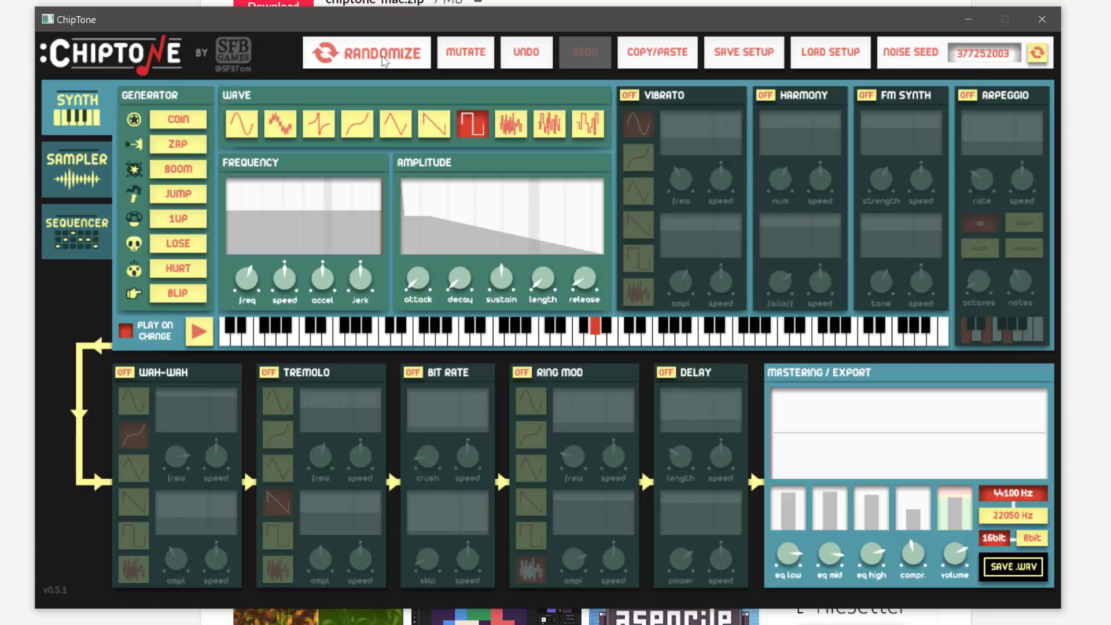
Randomize the whole sound nine times, auditioning each result.
left_click(383, 61)
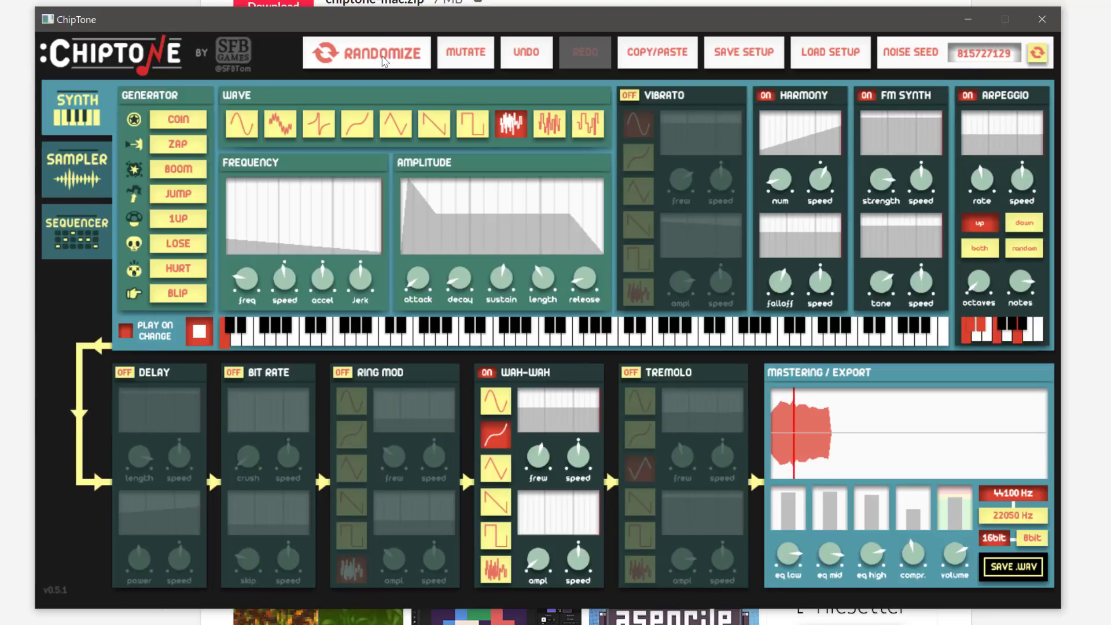
left_click(383, 62)
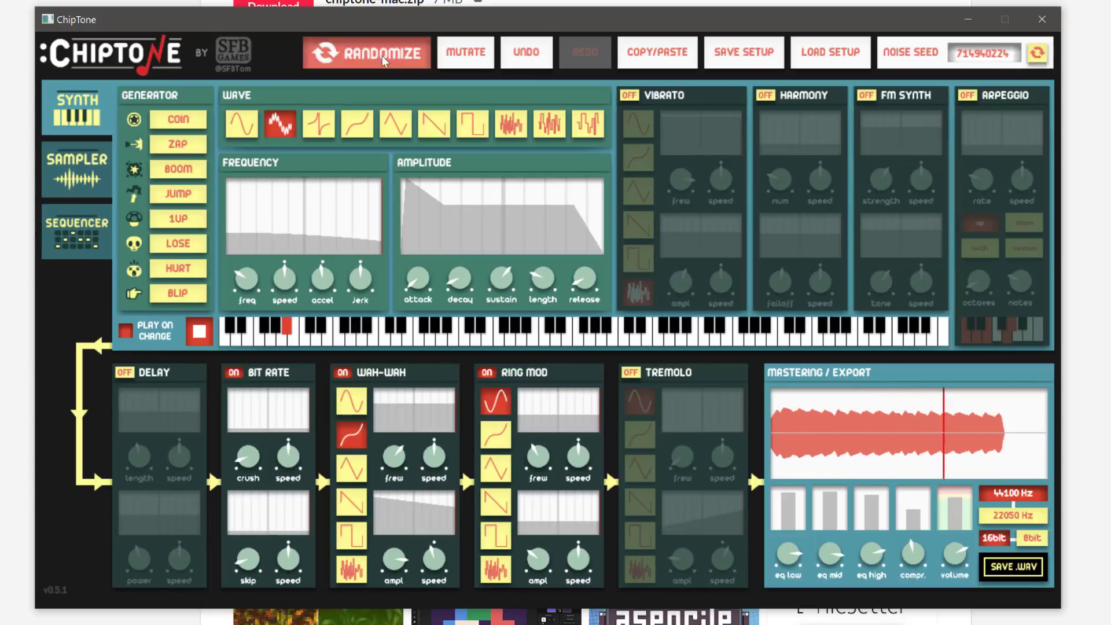
left_click(383, 61)
left_click(383, 61)
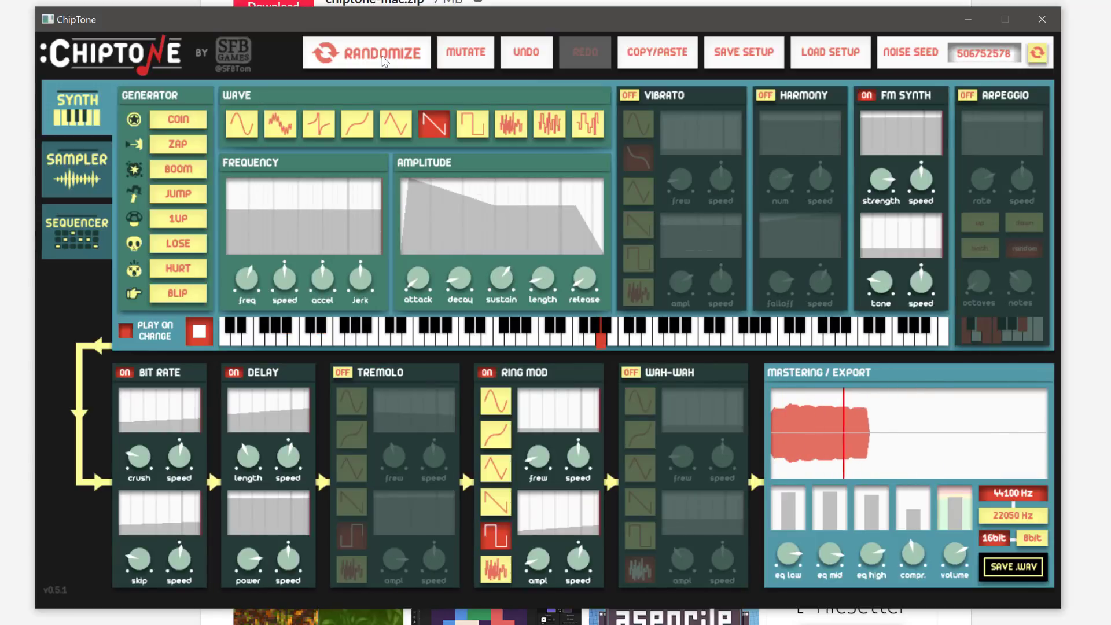
left_click(383, 62)
left_click(384, 61)
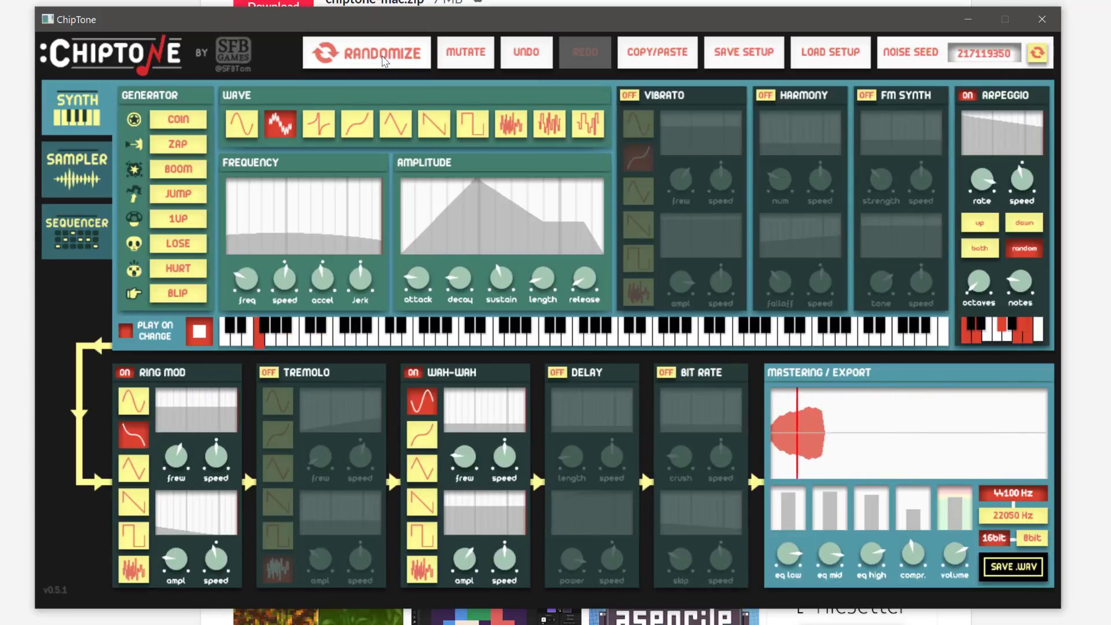
left_click(383, 62)
left_click(383, 61)
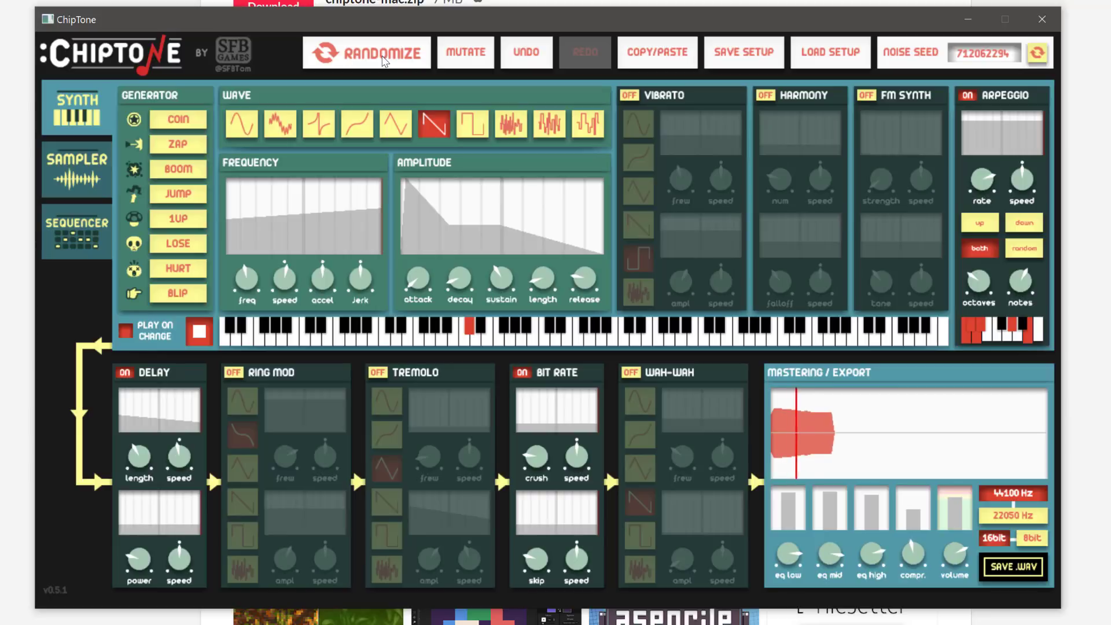
left_click(383, 61)
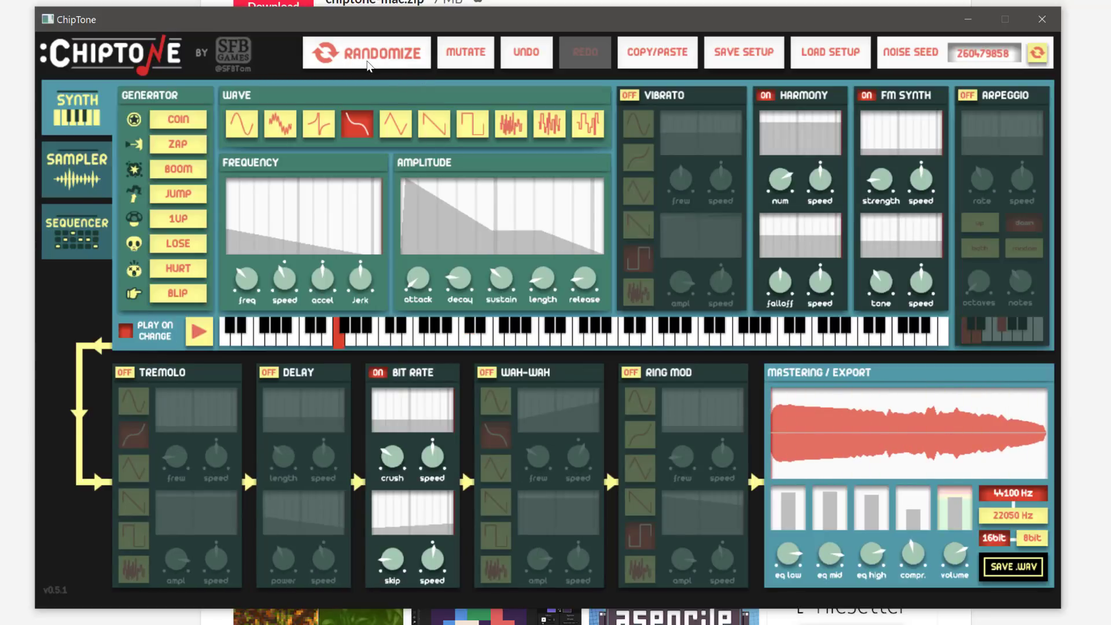
Randomize to a triangle-wave sound (seed 671903244), then mutate it six times.
left_click(368, 58)
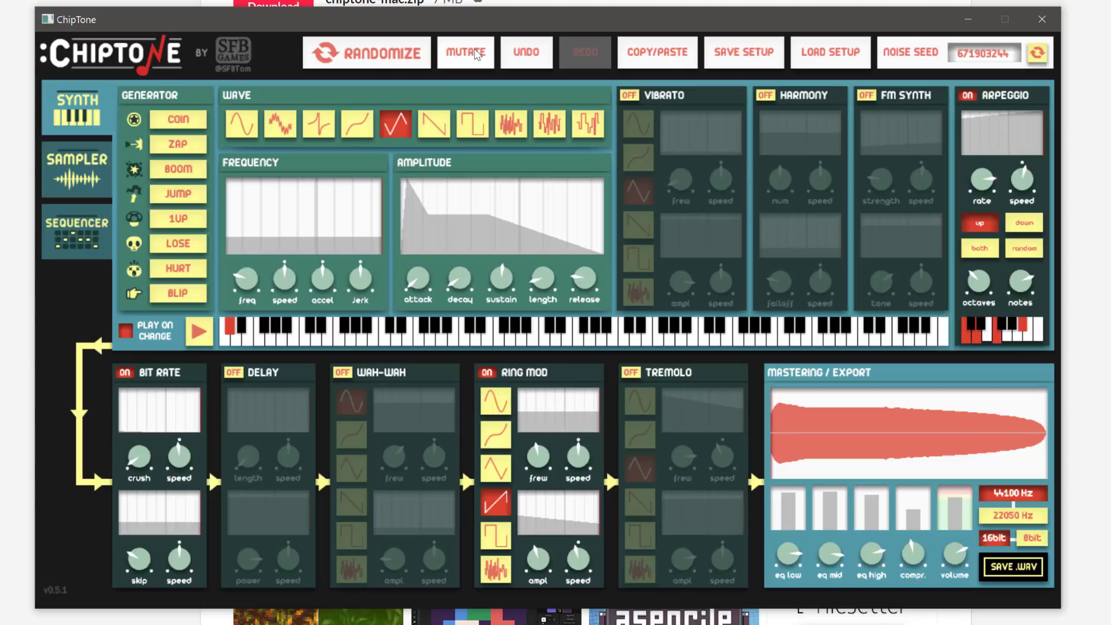
left_click(476, 55)
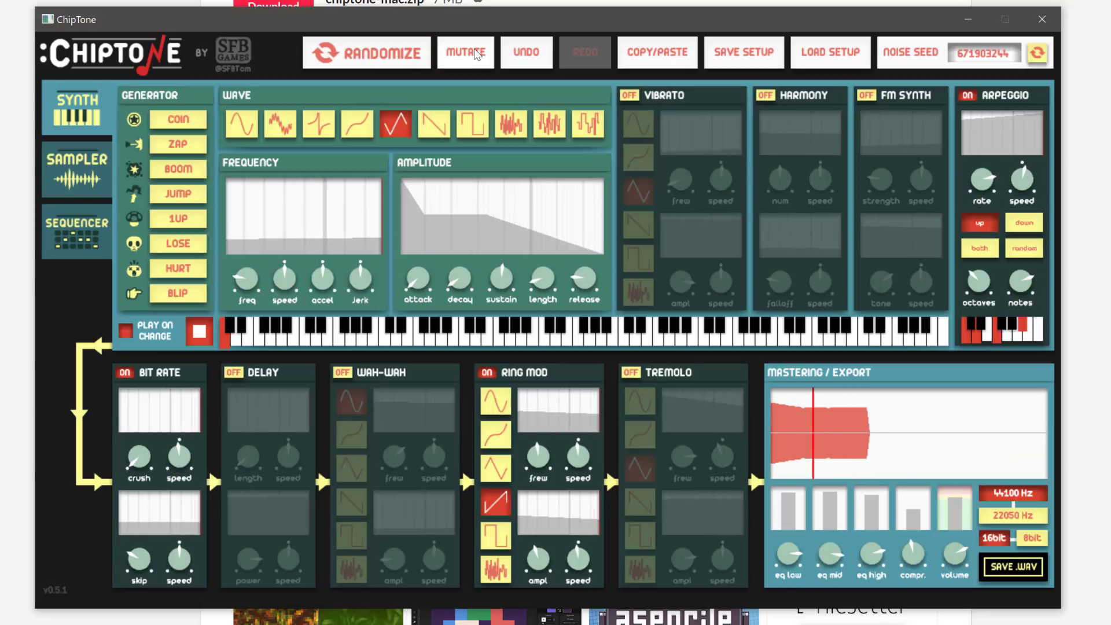
left_click(476, 55)
left_click(476, 55)
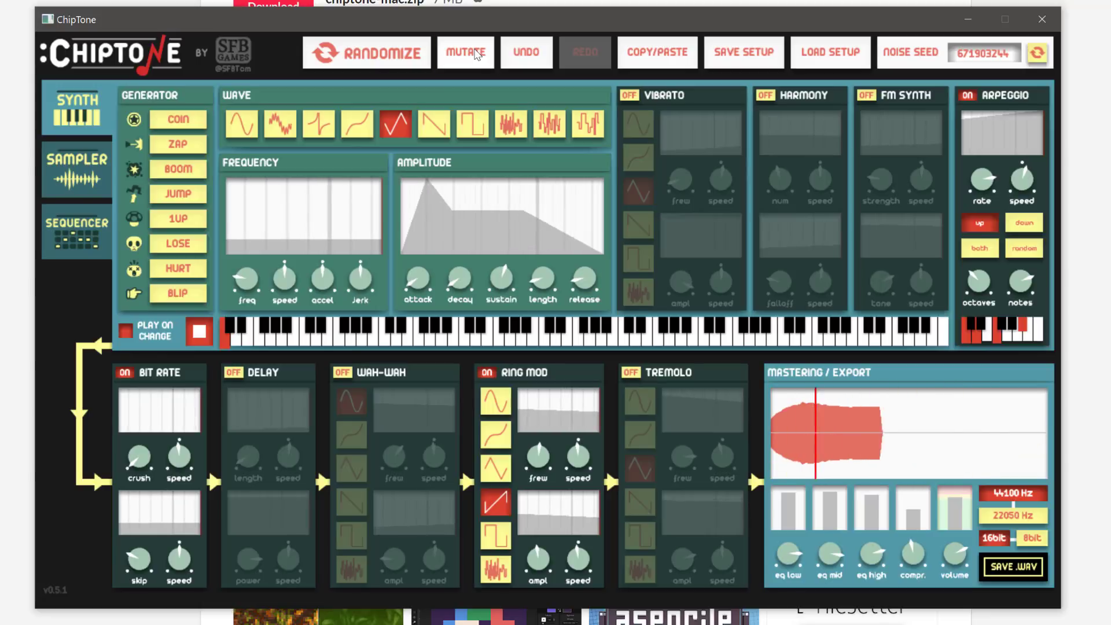
left_click(476, 55)
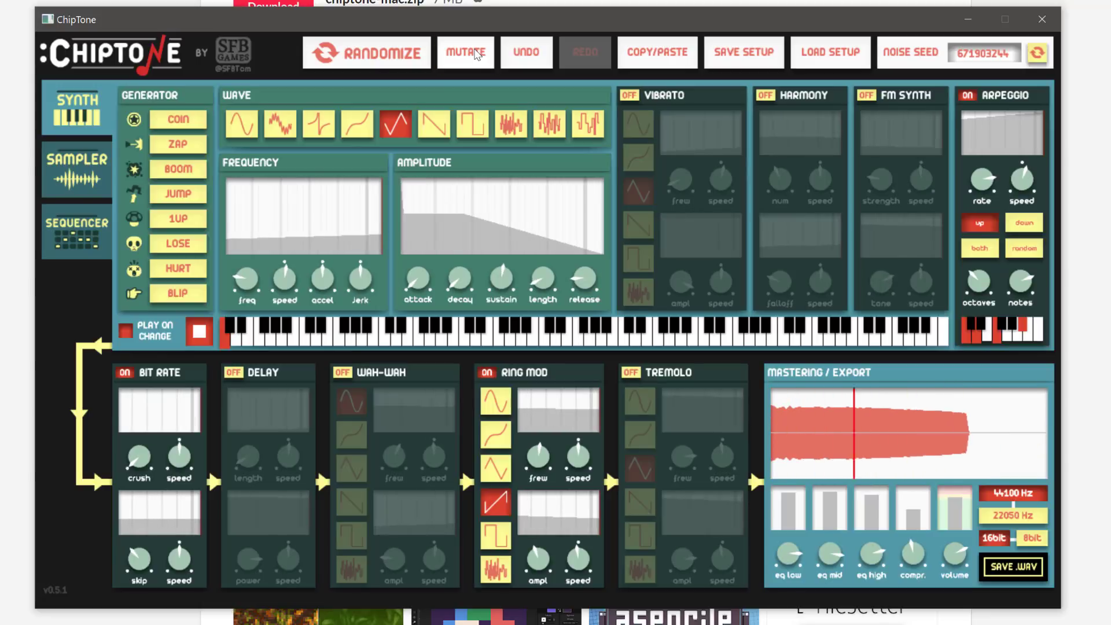
left_click(475, 55)
left_click(476, 55)
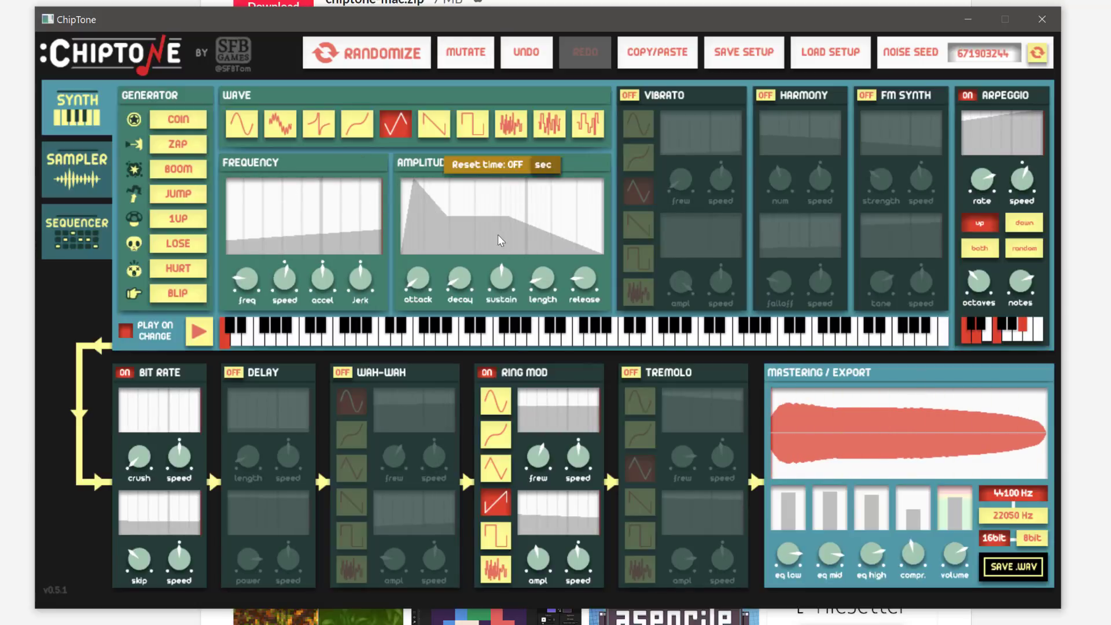
Turn off Arpeggio, Ring Mod and Bit Rate, then preview middle, high and low notes.
left_click(971, 96)
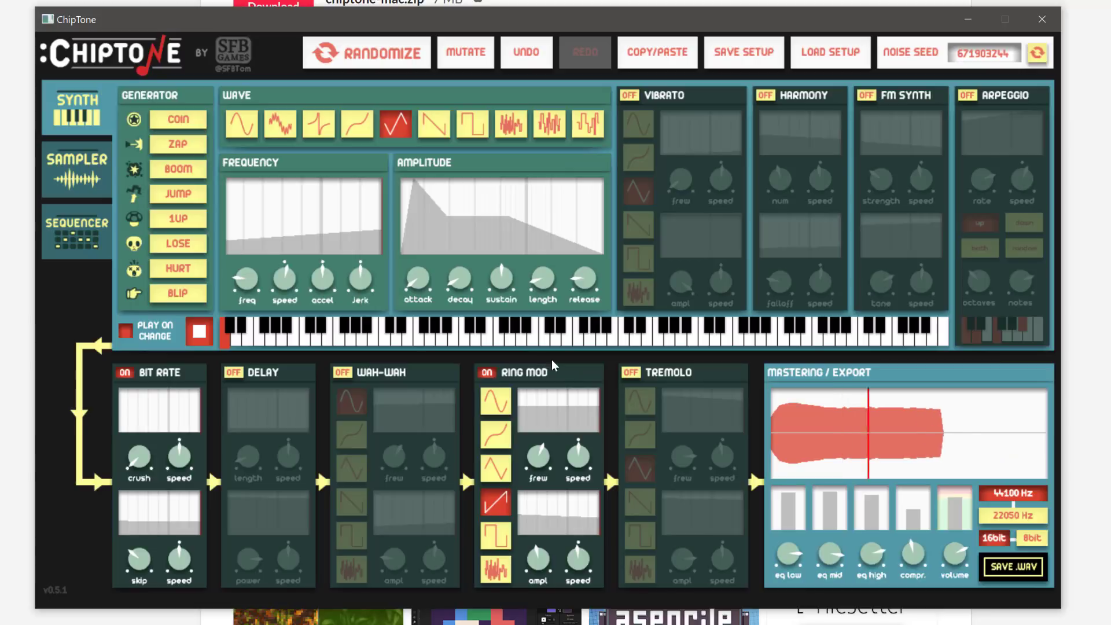
left_click(488, 372)
left_click(128, 376)
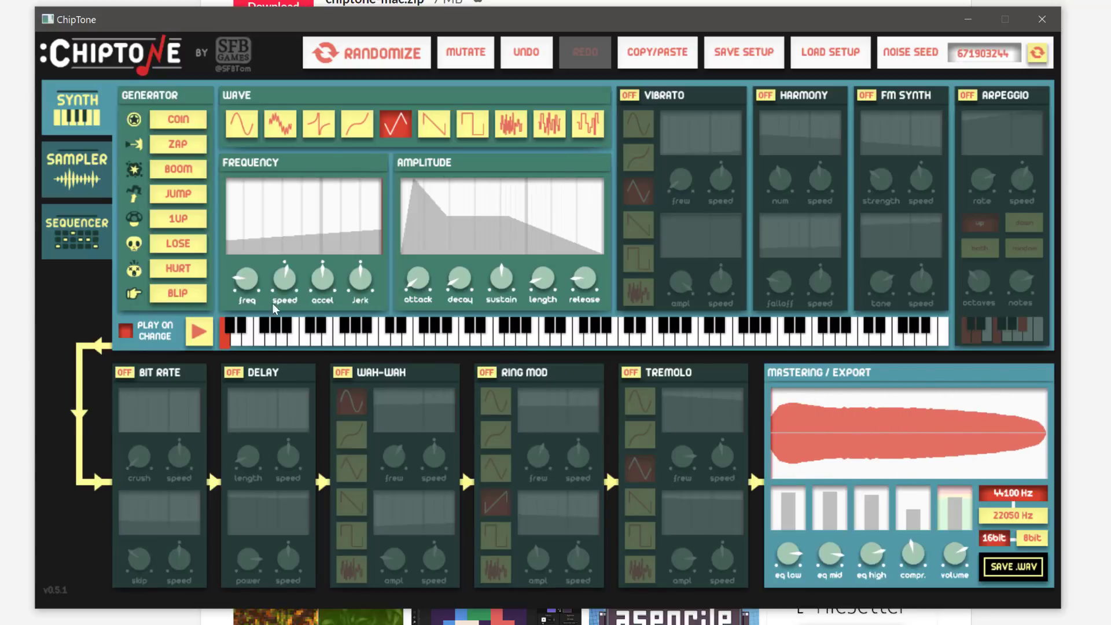
left_click(359, 341)
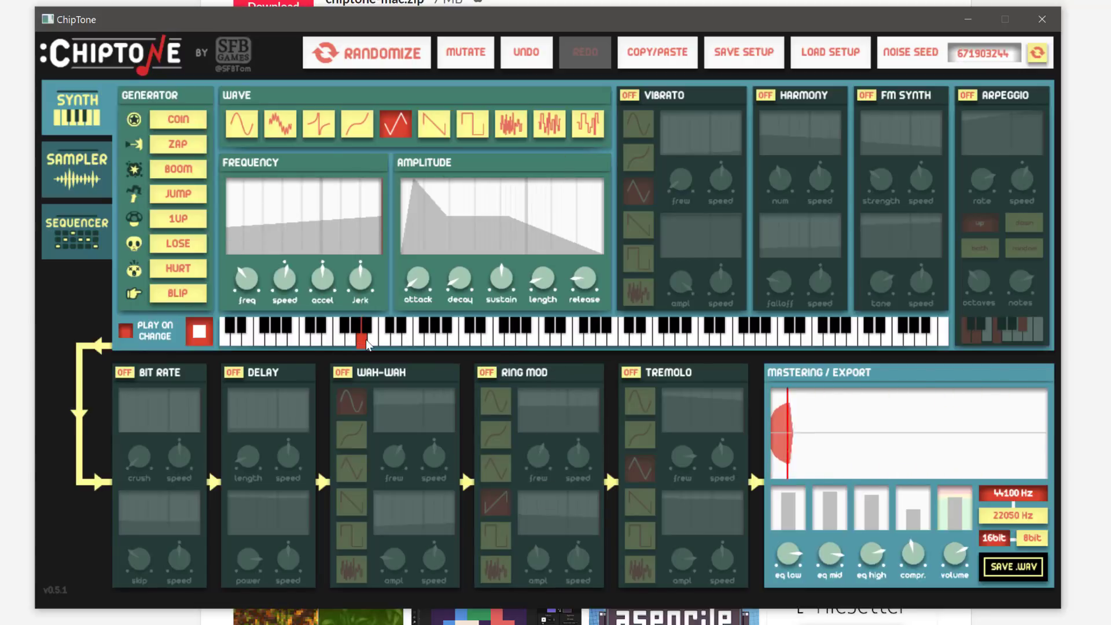
left_click(922, 343)
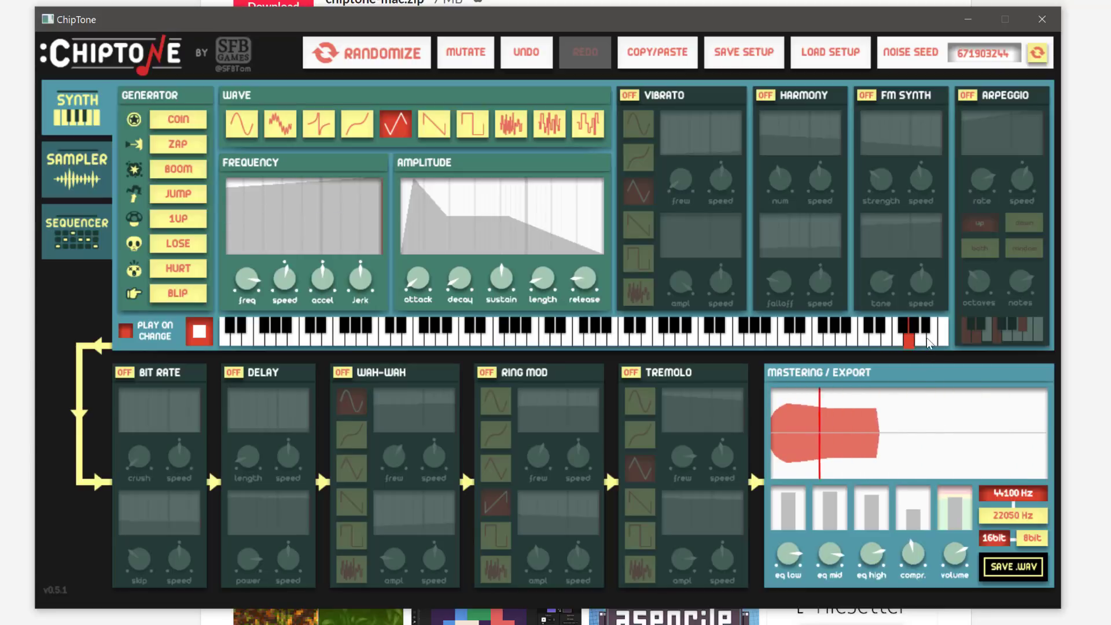
left_click(321, 329)
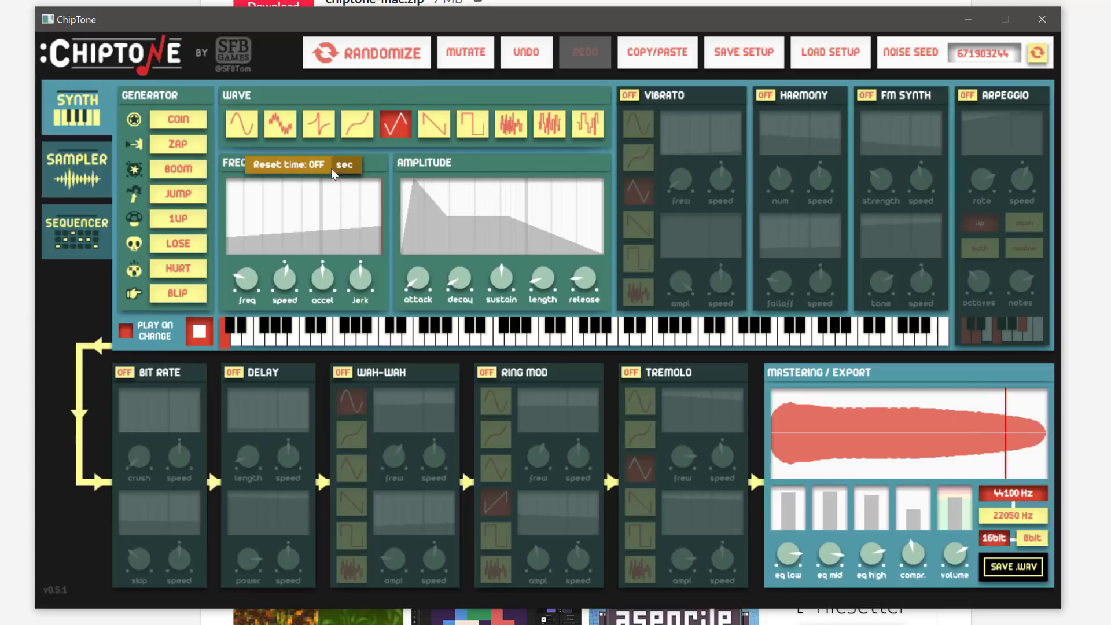
Move the amplitude peak later and raise the base frequency to 1419.6 Hz.
left_click_drag(414, 254, 450, 253)
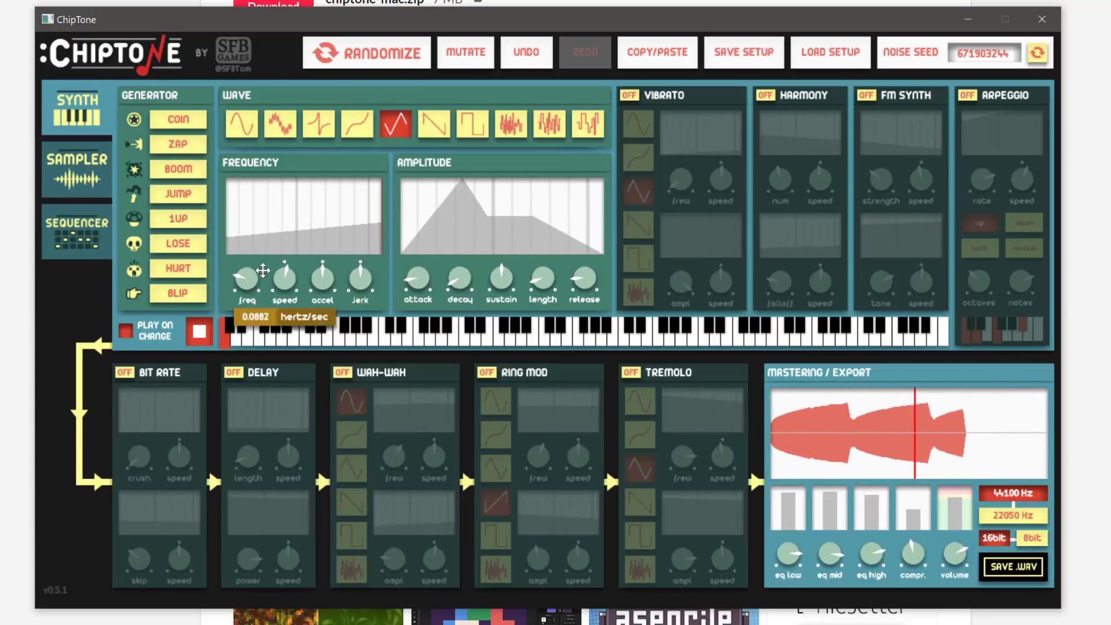
left_click_drag(248, 271, 268, 241)
left_click_drag(247, 276, 255, 390)
Cycle through all ten wave types, ending on the last noise wave.
left_click(243, 131)
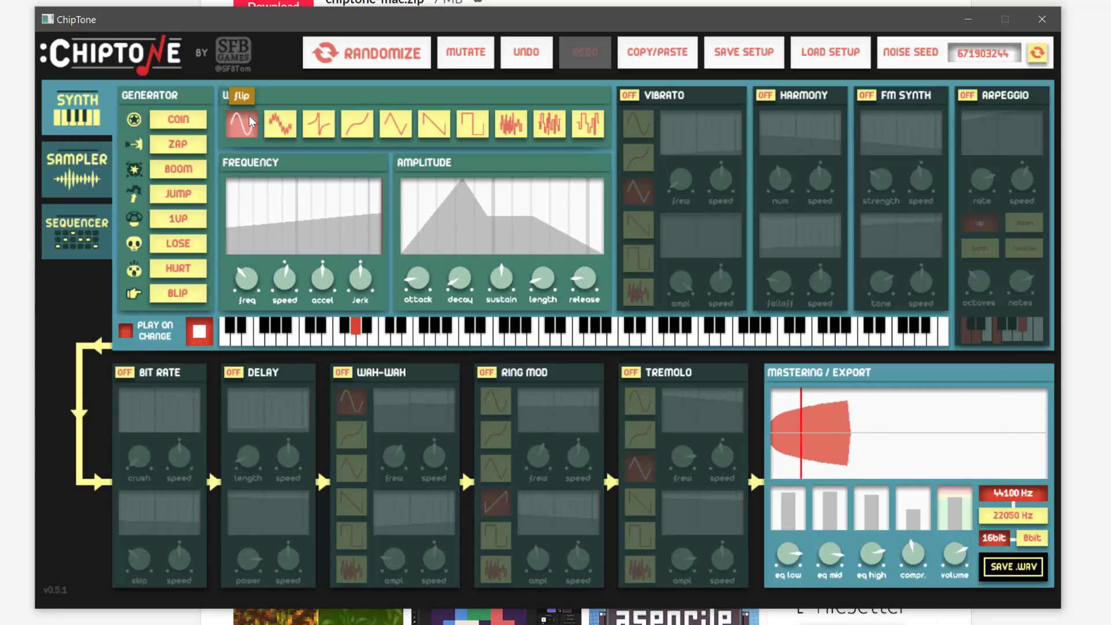
left_click(277, 123)
left_click(311, 124)
left_click(352, 127)
left_click(395, 125)
left_click(437, 130)
left_click(473, 128)
left_click(511, 125)
left_click(550, 125)
left_click(601, 125)
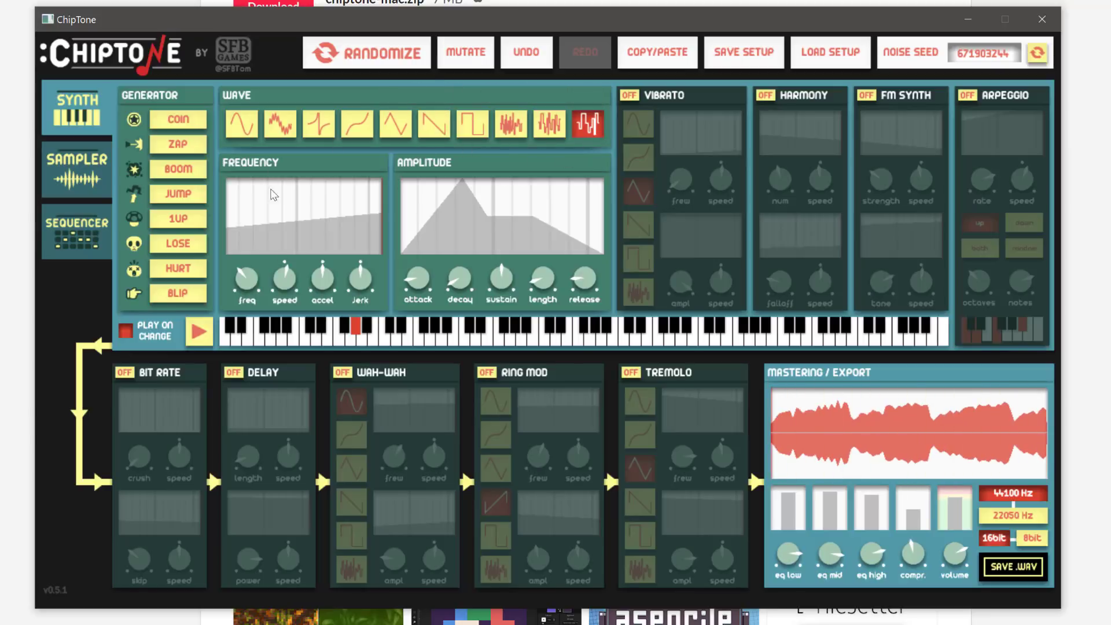
Load the Coin preset, then the Jump preset.
left_click(180, 123)
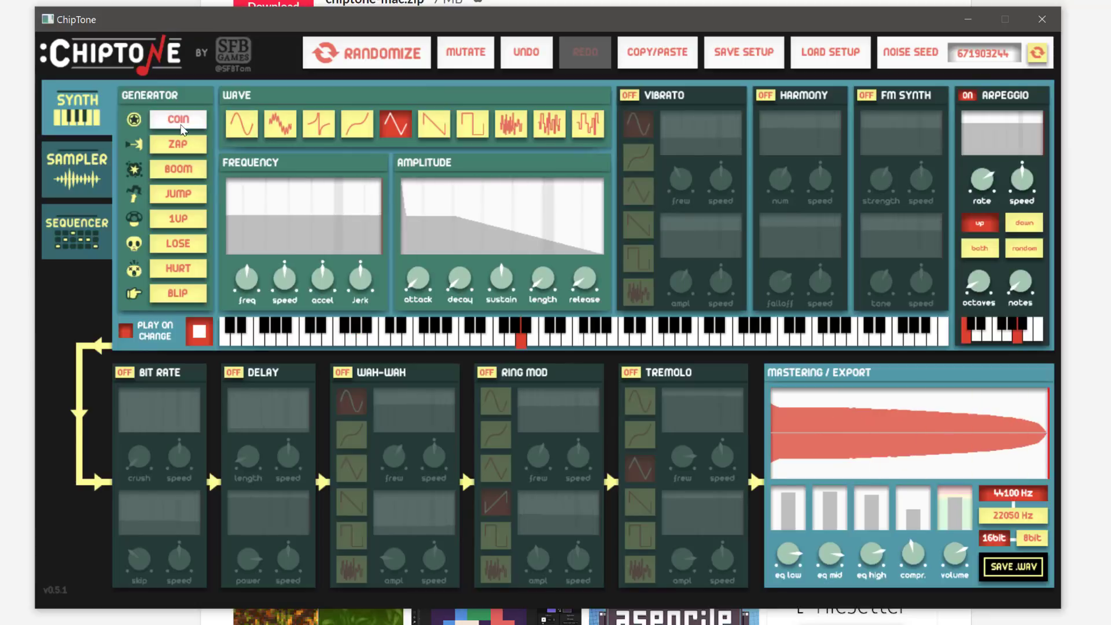
left_click(175, 197)
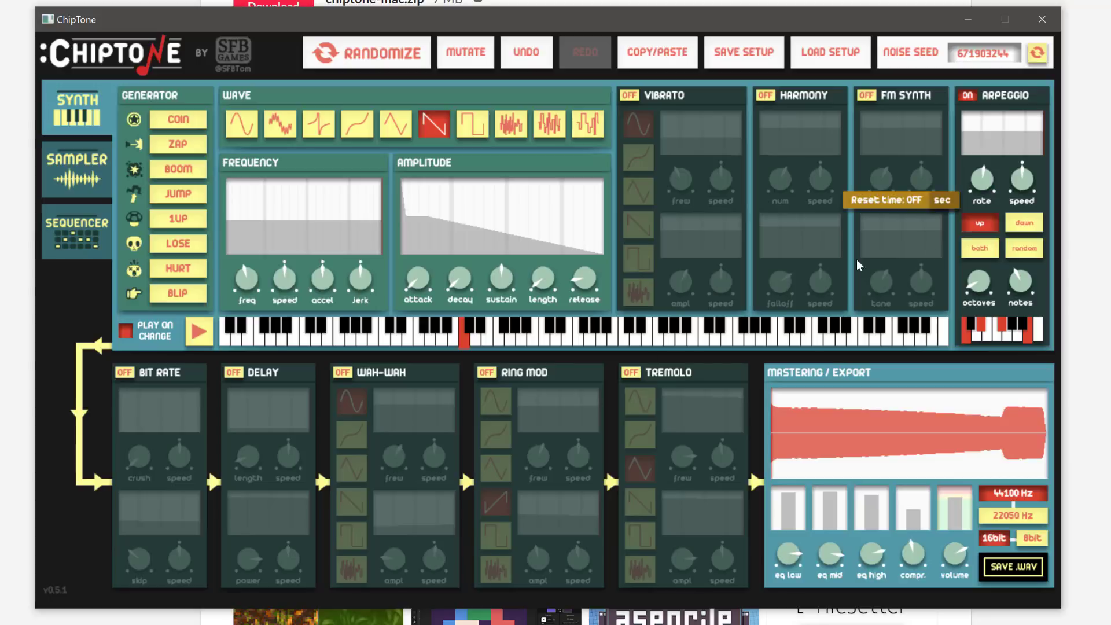
Enable Wah-Wah at 19.813 Hz, trying S-curve and square before choosing noise modulation.
left_click(341, 373)
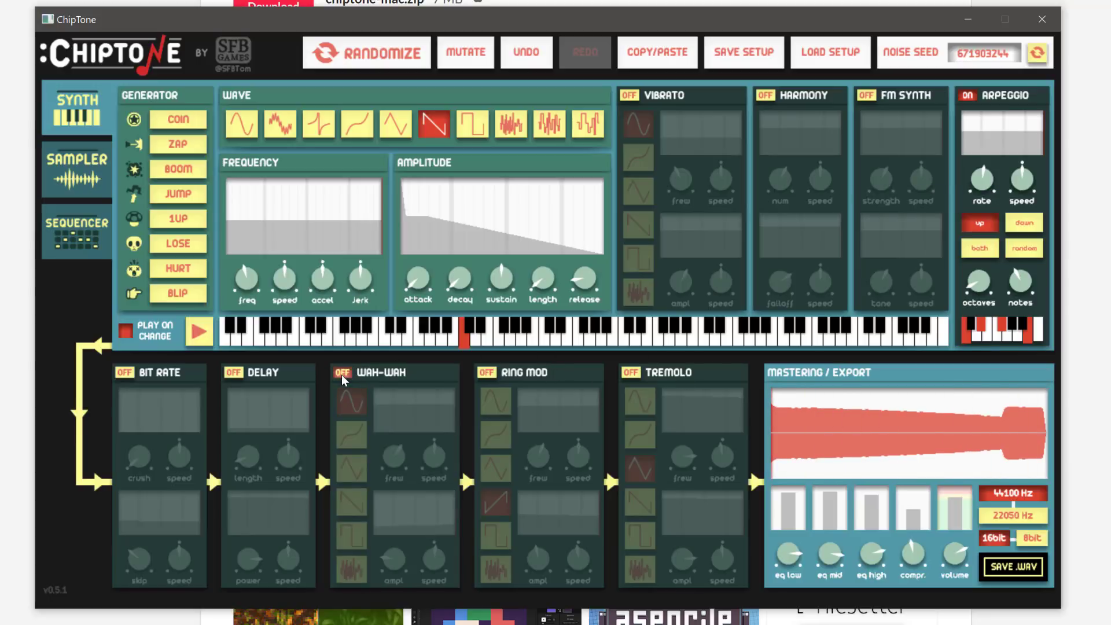
left_click_drag(394, 455, 433, 561)
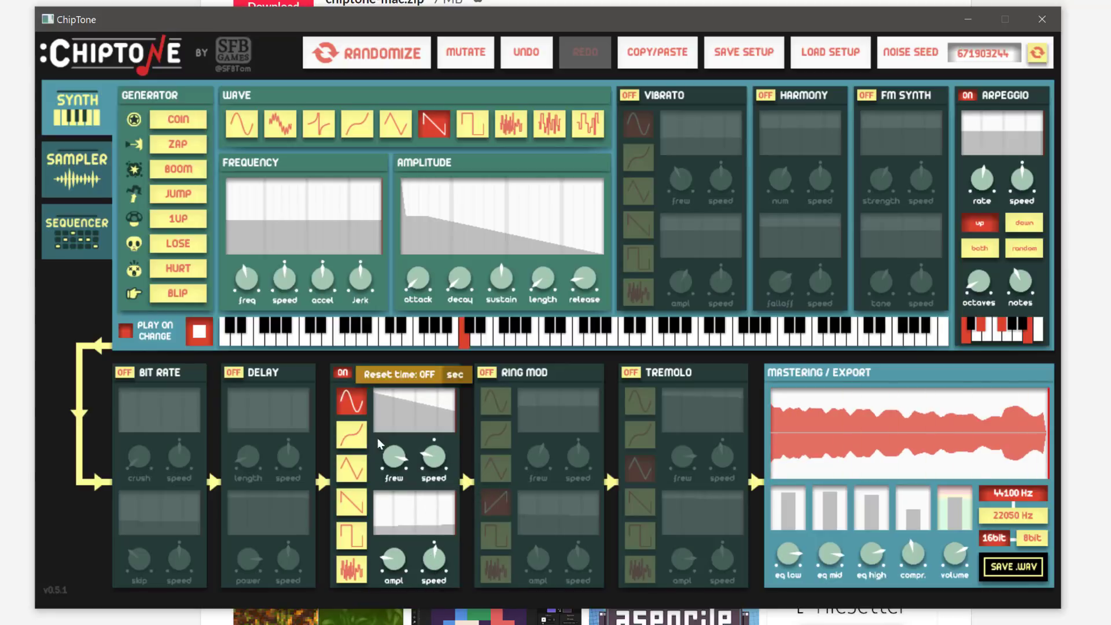
left_click(360, 439)
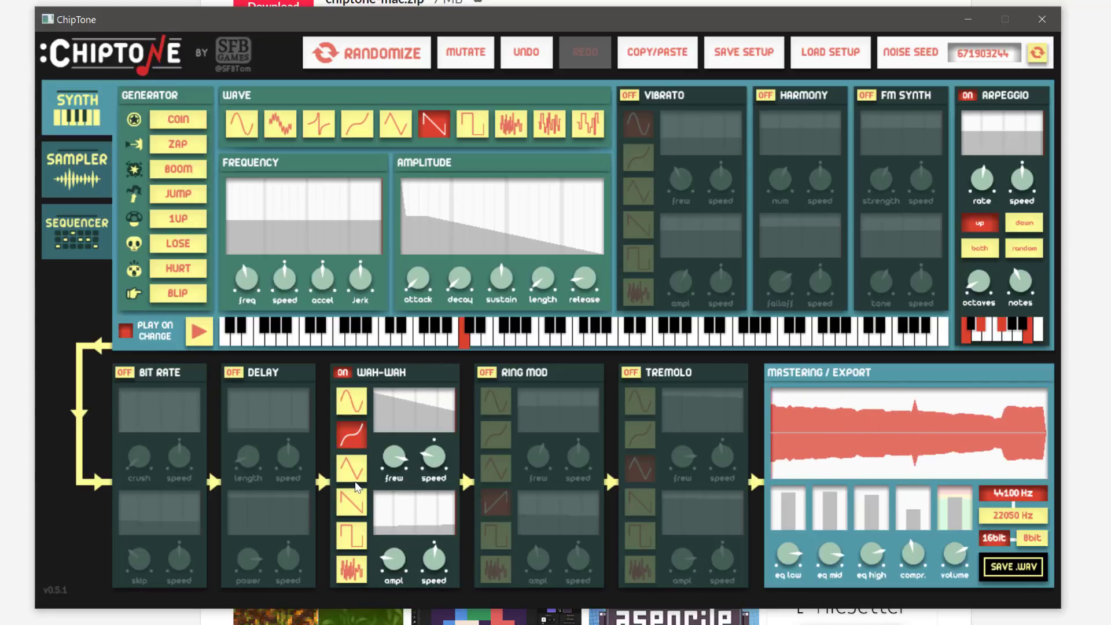
left_click(363, 547)
left_click(351, 569)
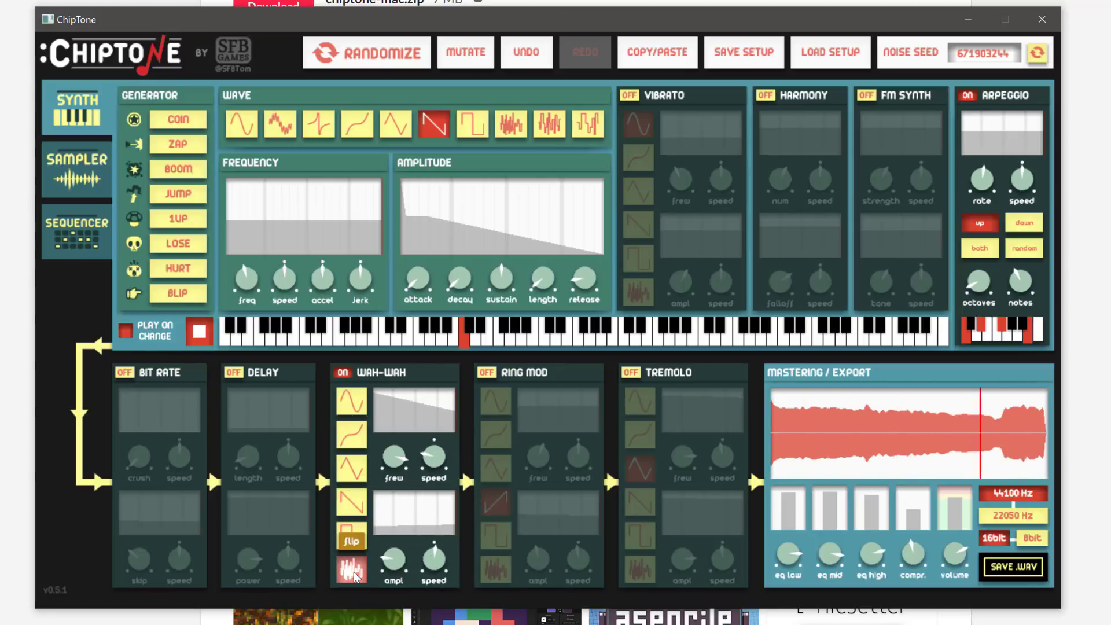
mouse_move(406, 285)
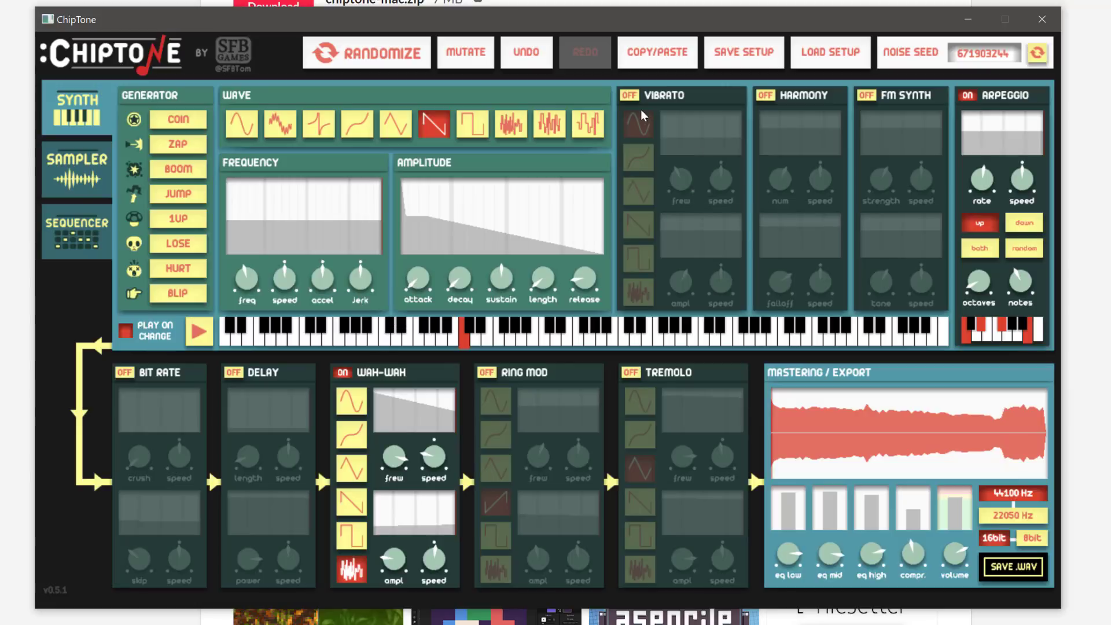
Switch on Vibrato, Harmony, FM Synth, Tremolo, Ring Mod, Delay and Bit Rate.
left_click(630, 96)
left_click(766, 95)
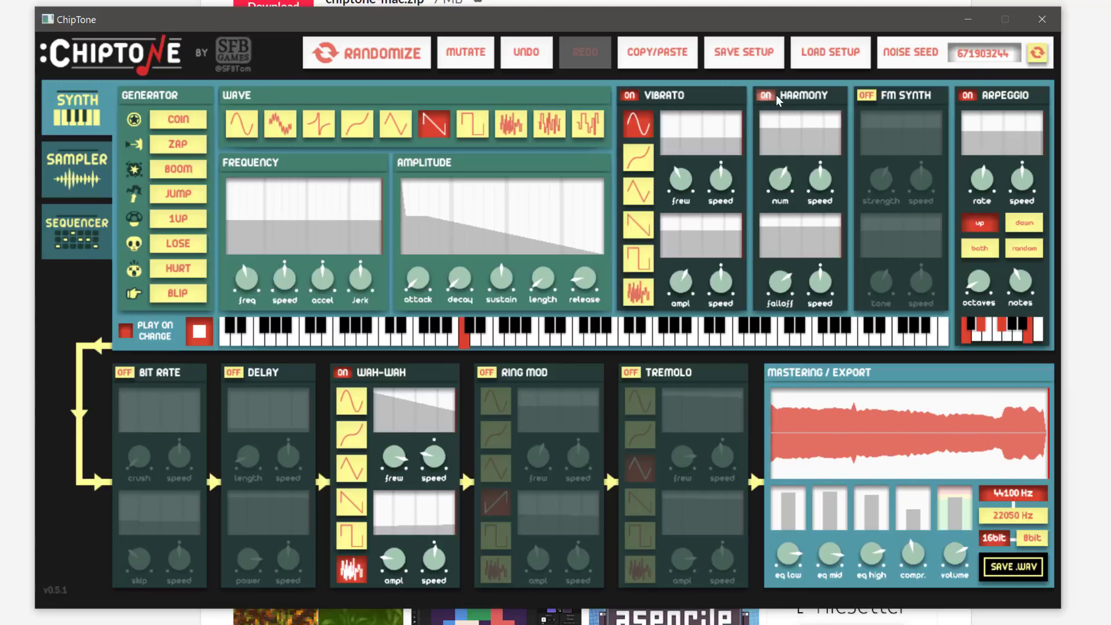
left_click(871, 96)
left_click(629, 372)
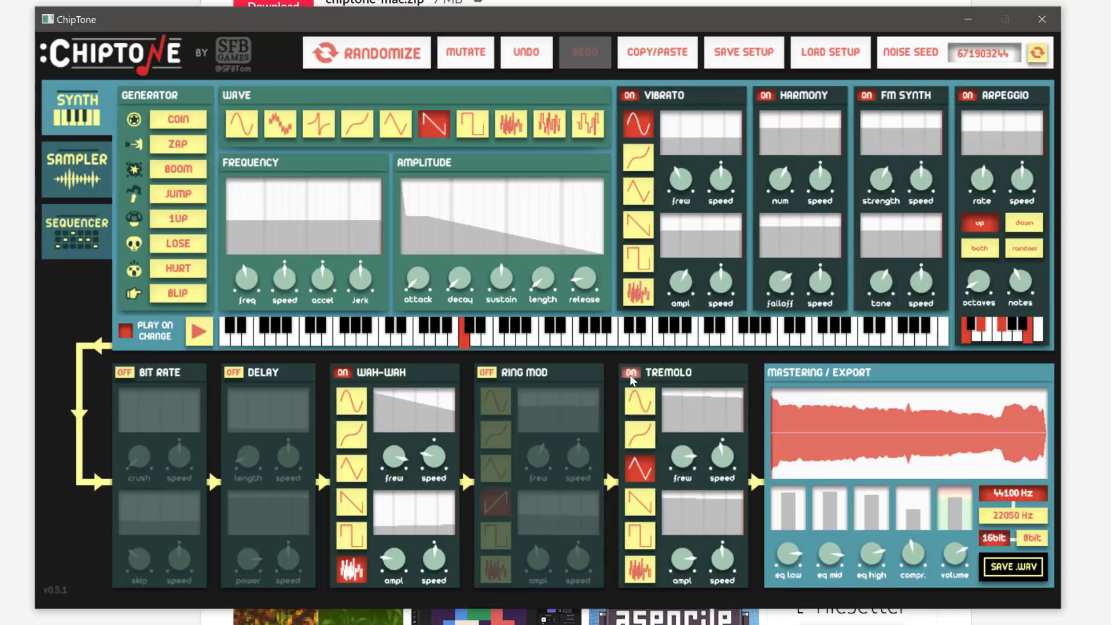
left_click(486, 373)
left_click(236, 373)
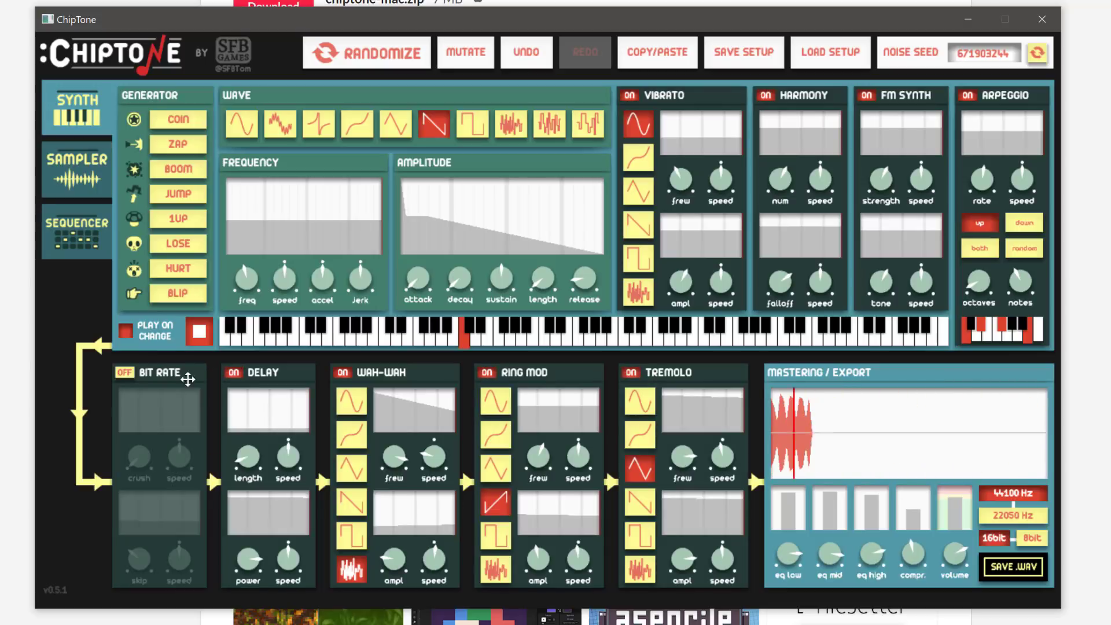
left_click(130, 373)
Use the third wave, lower pitch to ~106.74 Hz, and lengthen attack (1.145 s), sustain and release.
left_click(320, 133)
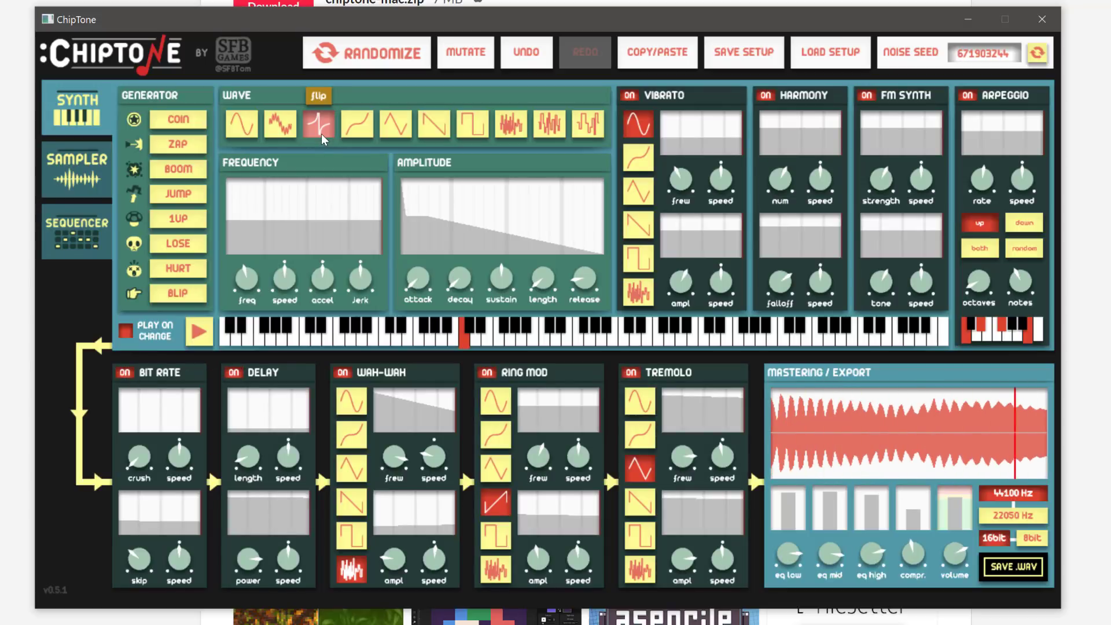
left_click(293, 335)
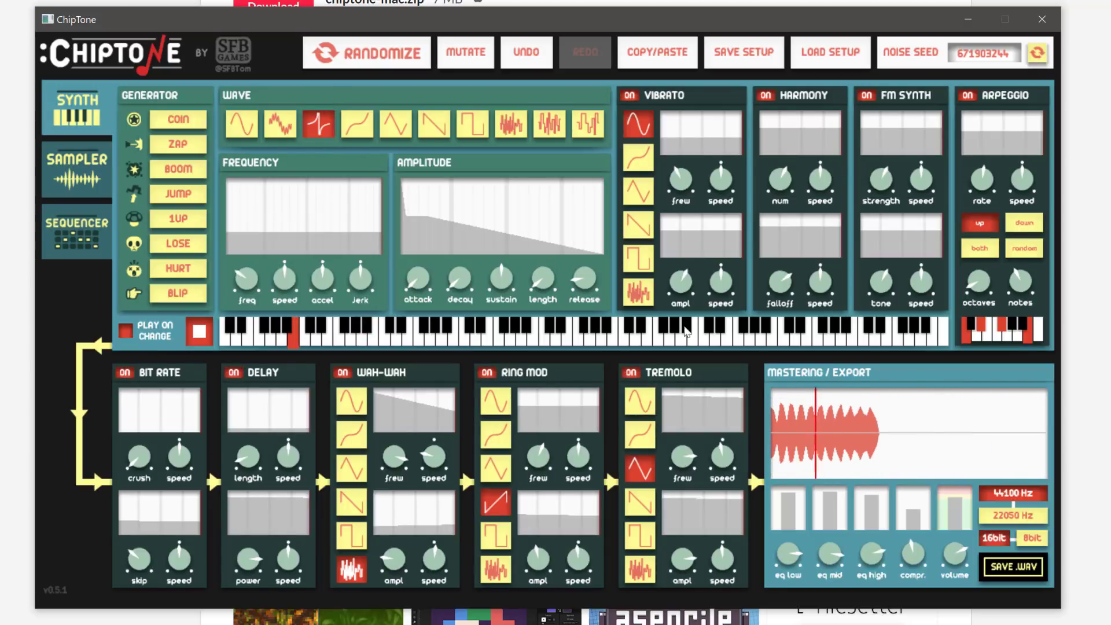
left_click(738, 338)
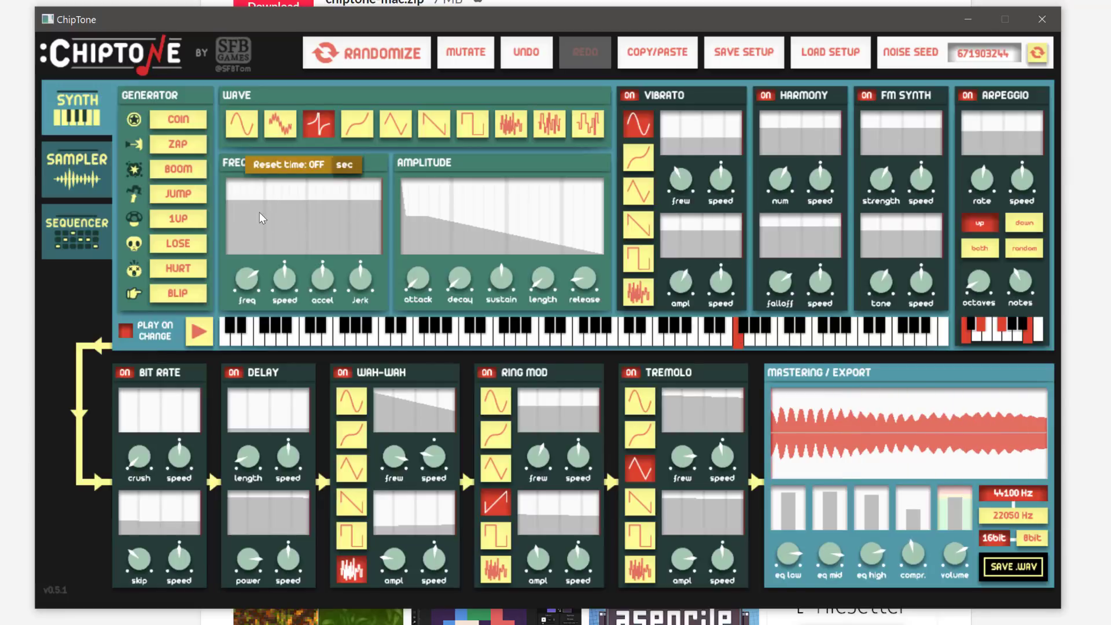
left_click_drag(246, 256, 209, 266)
left_click_drag(418, 279, 492, 306)
left_click_drag(543, 279, 583, 168)
left_click_drag(585, 278, 619, 191)
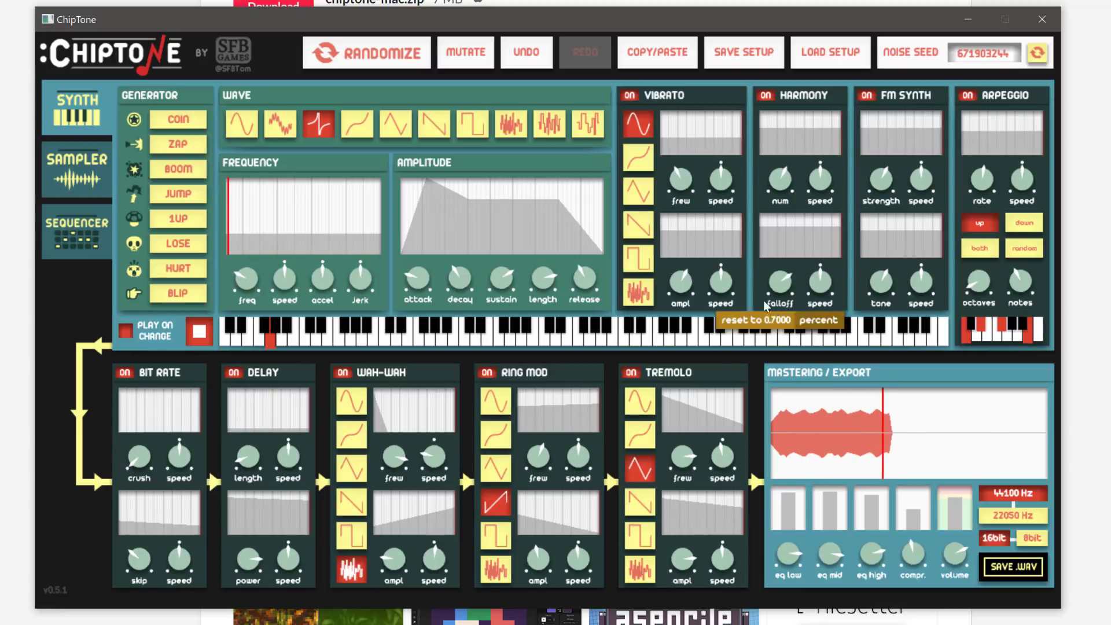
Randomize repeatedly until a sine-wave sound with only Wah-Wah and Bit Rate appears (seed 867381383).
left_click(359, 56)
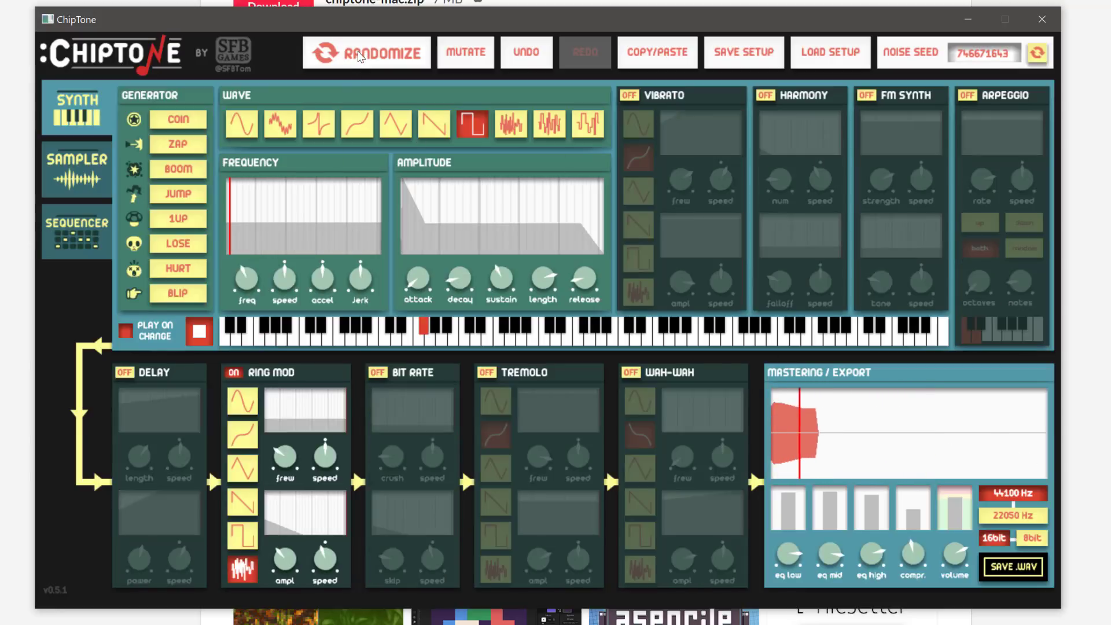
left_click(361, 56)
left_click(366, 57)
left_click(378, 58)
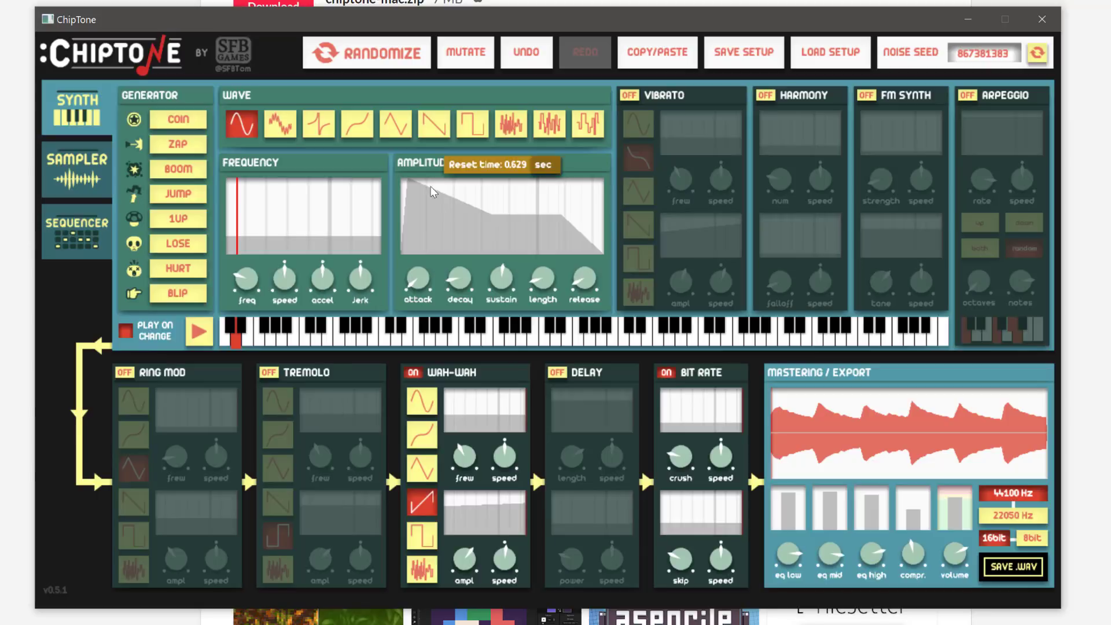
Play the sound, switch Harmony on with more harmonics, and reset its falloff to 0.7000.
left_click(209, 325)
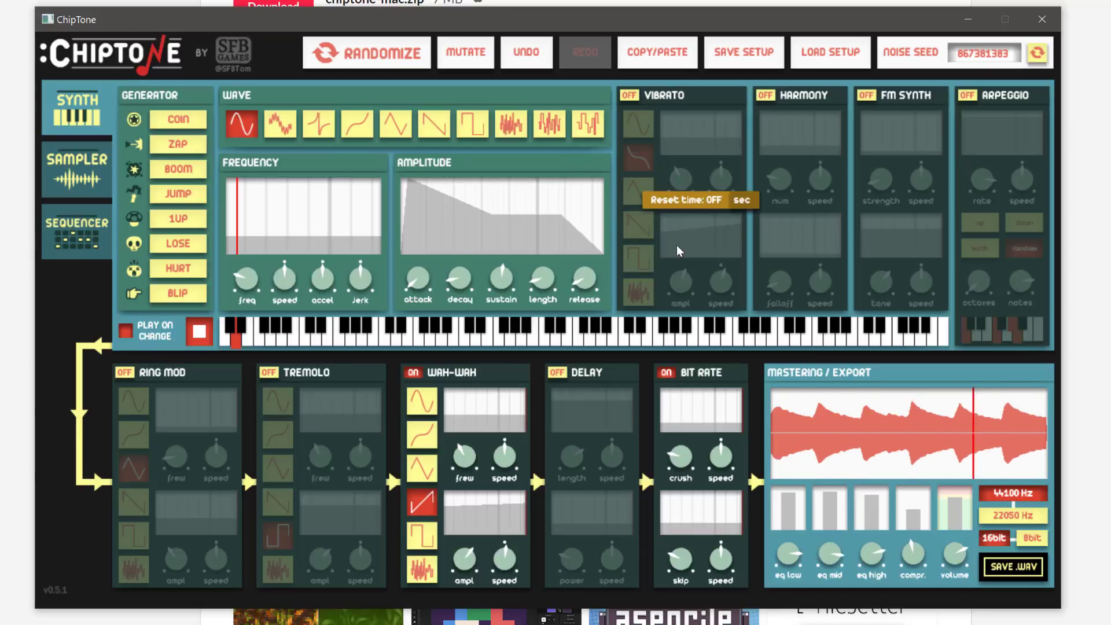
left_click(768, 96)
mouse_move(779, 180)
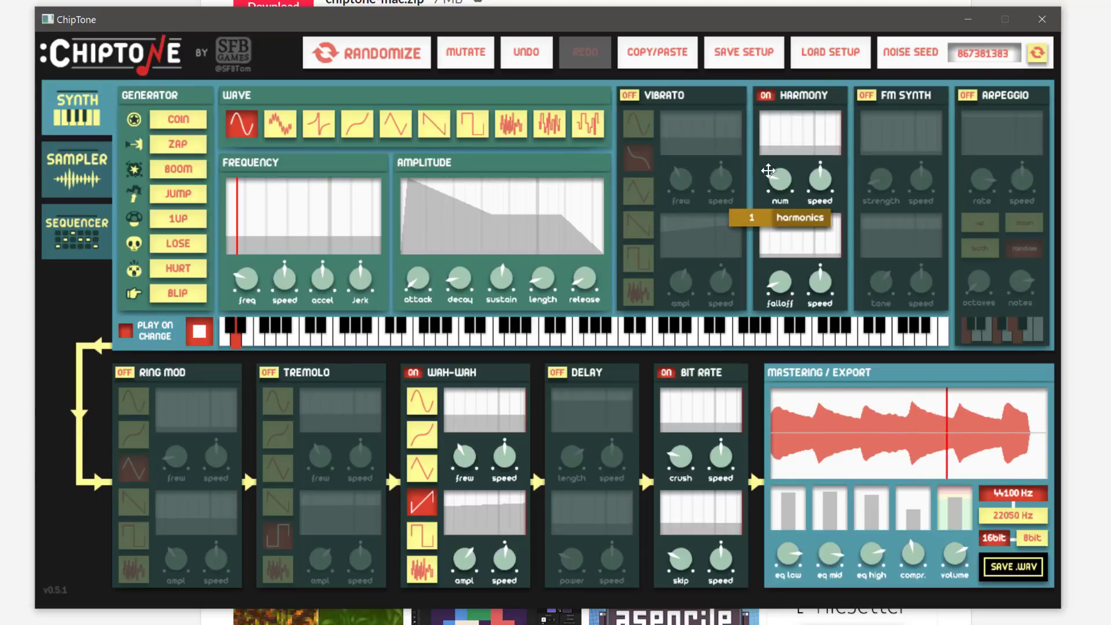
left_click_drag(779, 180, 788, 156)
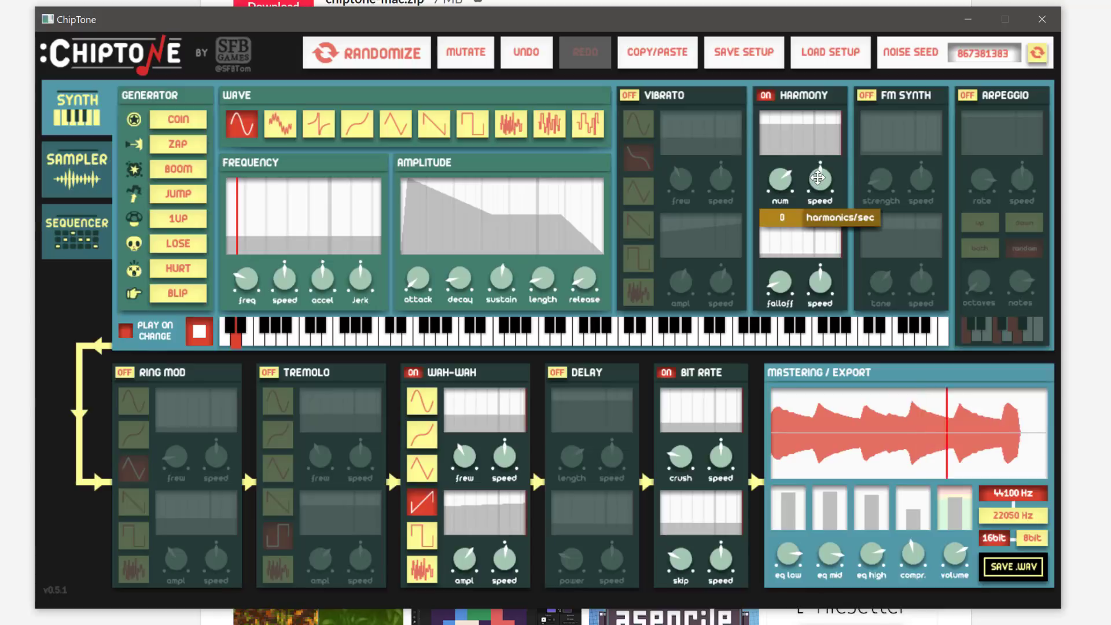
left_click_drag(835, 127, 822, 145)
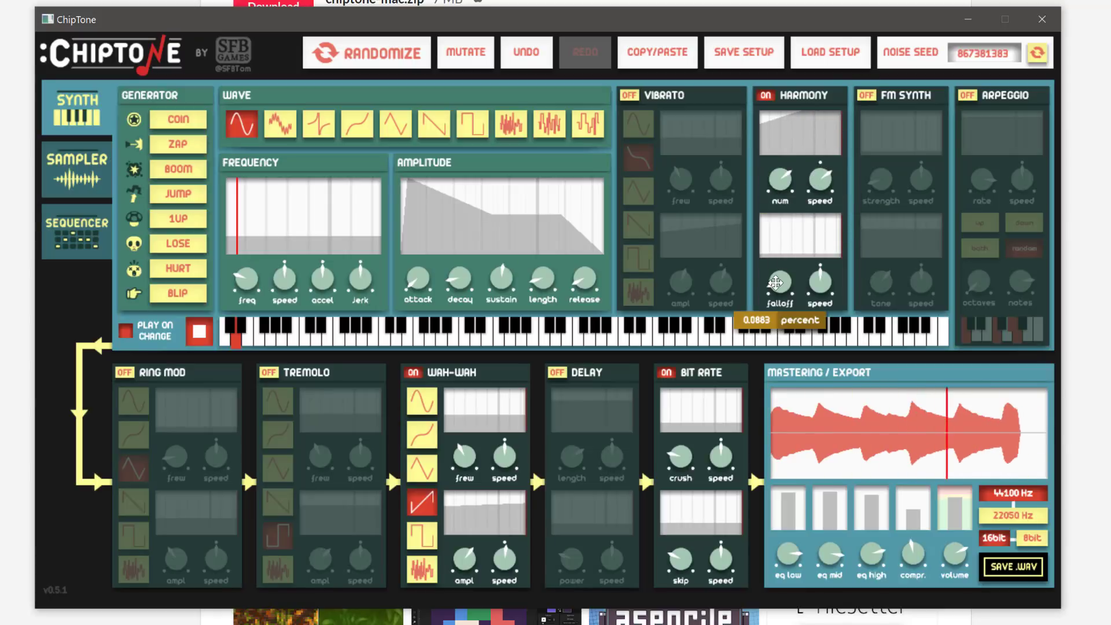
left_click_drag(780, 282, 776, 341)
double_click(782, 277)
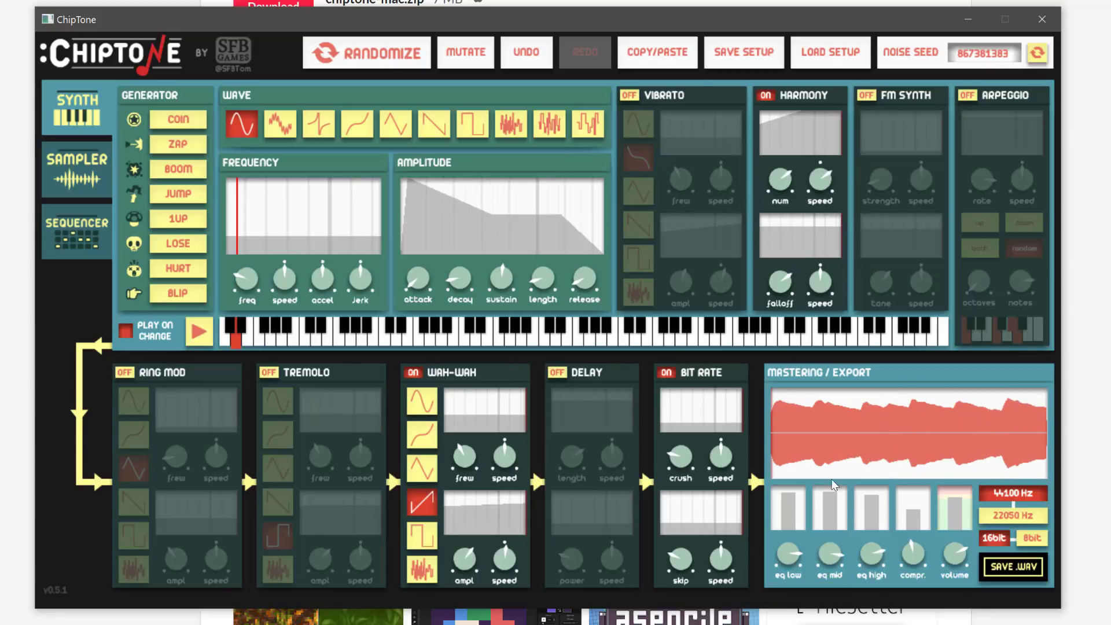
Set mastering low EQ to about 0.732, compression to about 0.6, and sample rate to 22050 Hz.
mouse_move(793, 550)
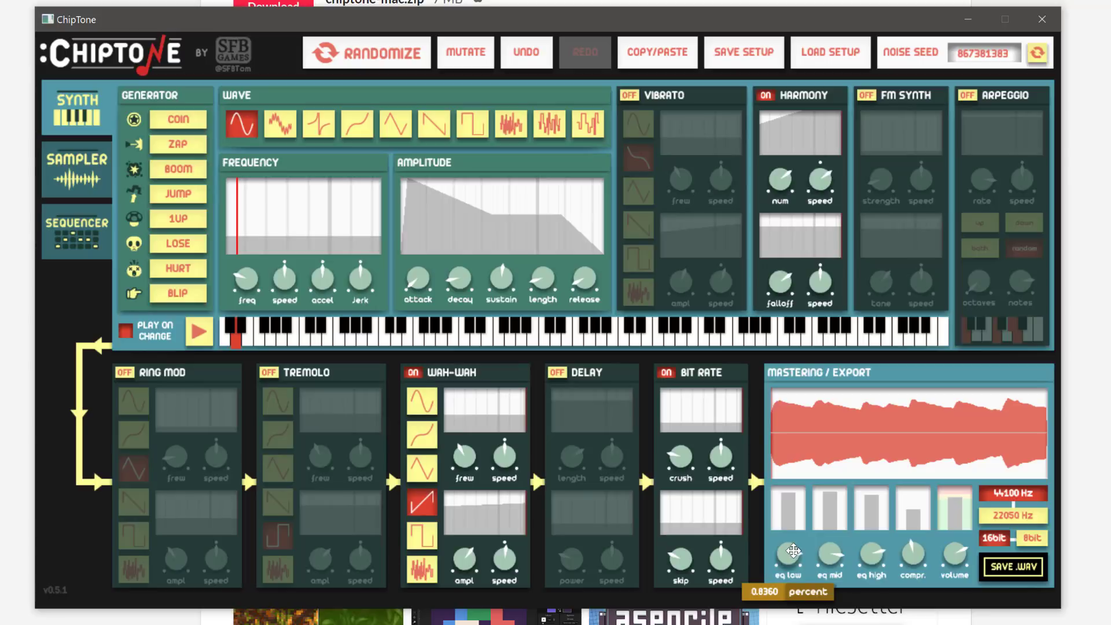
left_click_drag(780, 588, 780, 599)
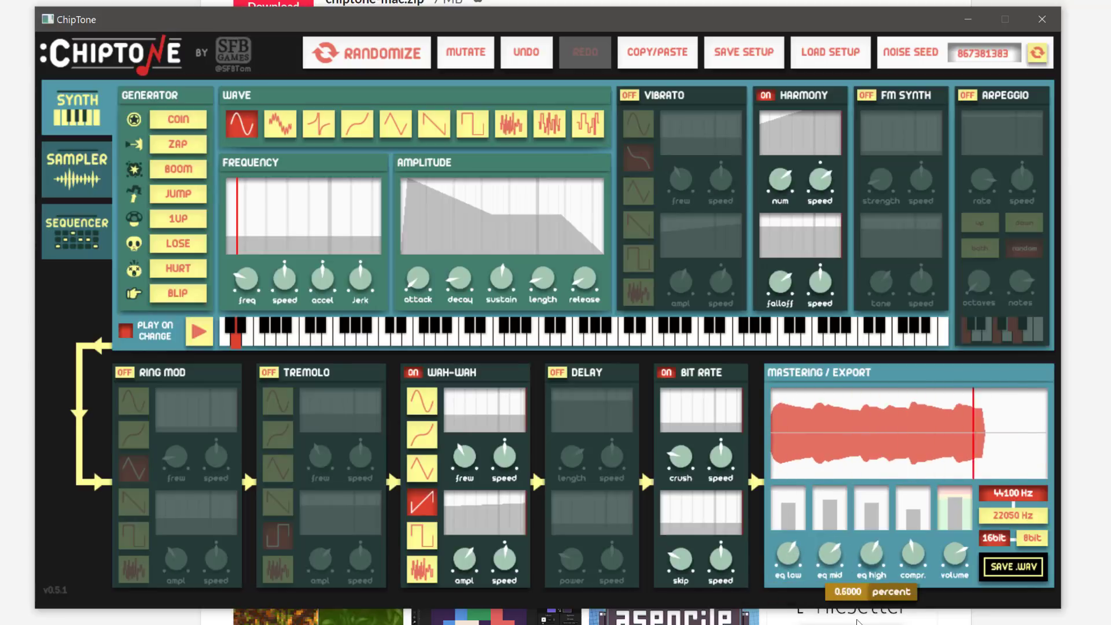
mouse_move(911, 550)
left_click_drag(911, 550, 942, 592)
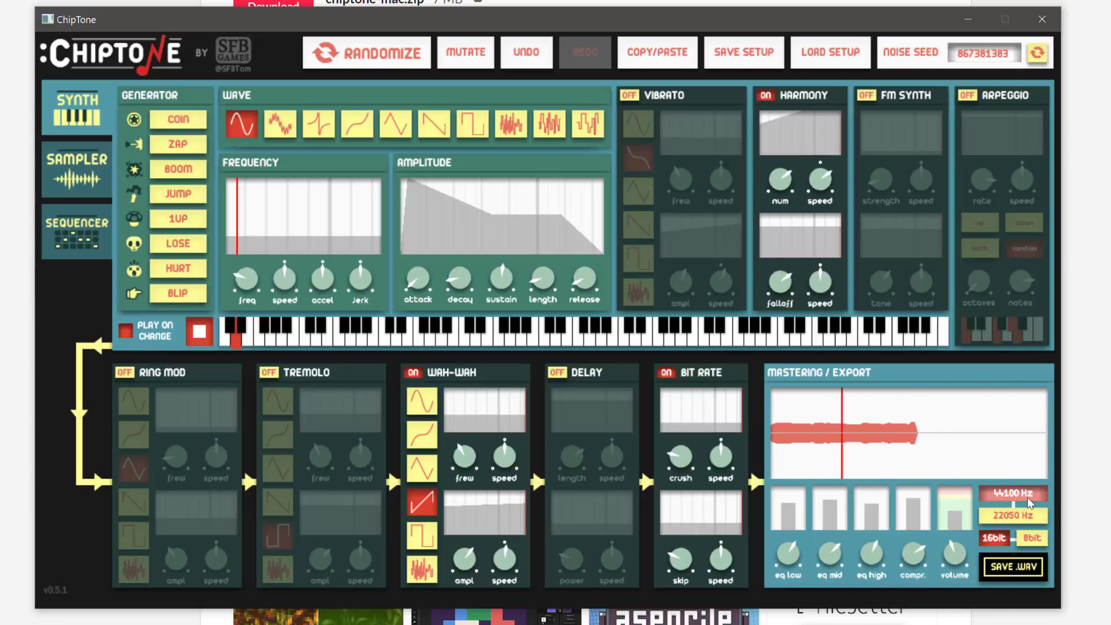
left_click(1025, 518)
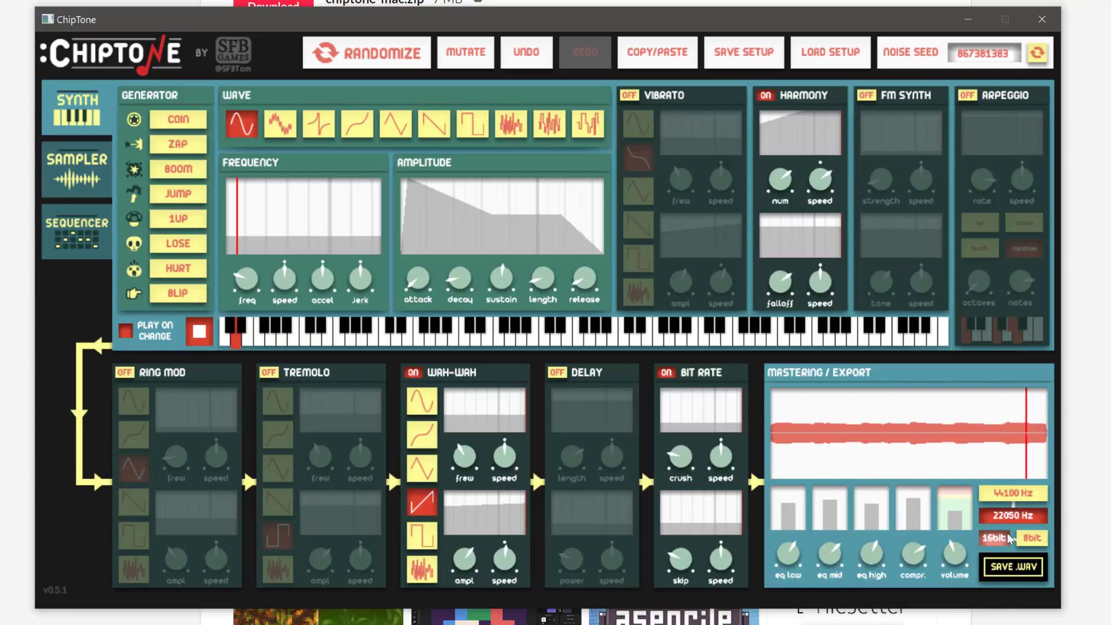
Preview the sound, switch output to 8bit, then open and cancel the sound.wav save dialog.
left_click(994, 539)
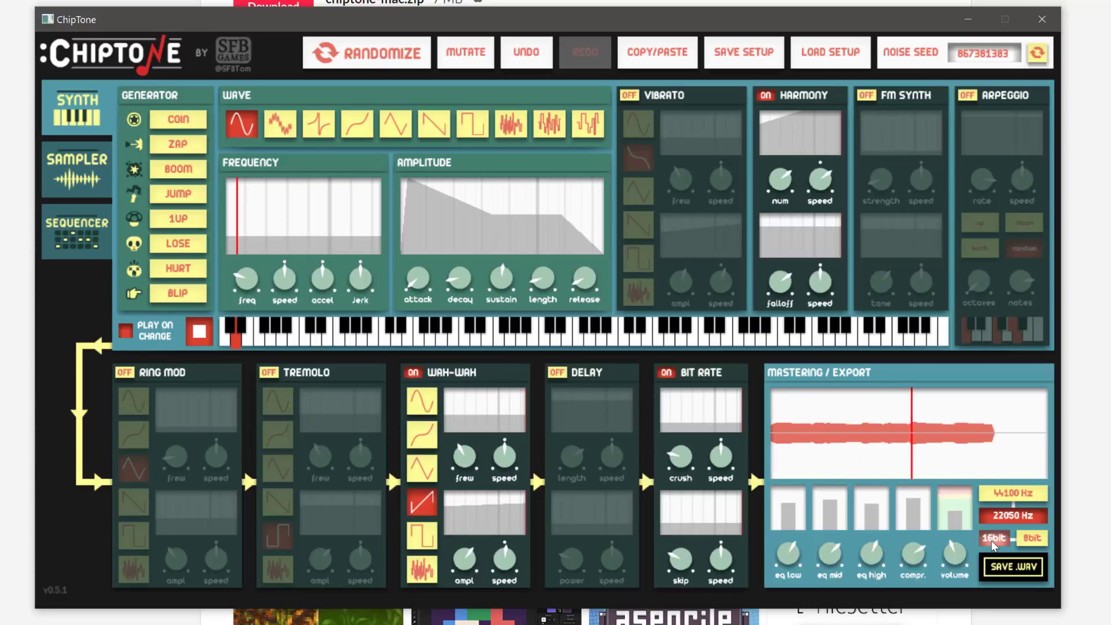
left_click(1031, 539)
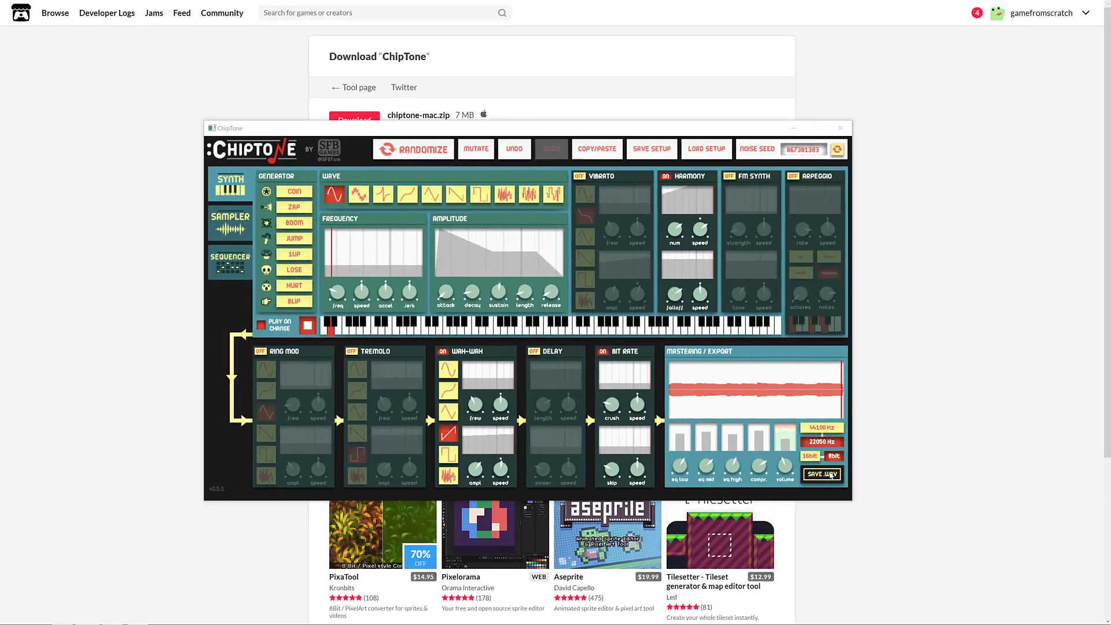
left_click(839, 480)
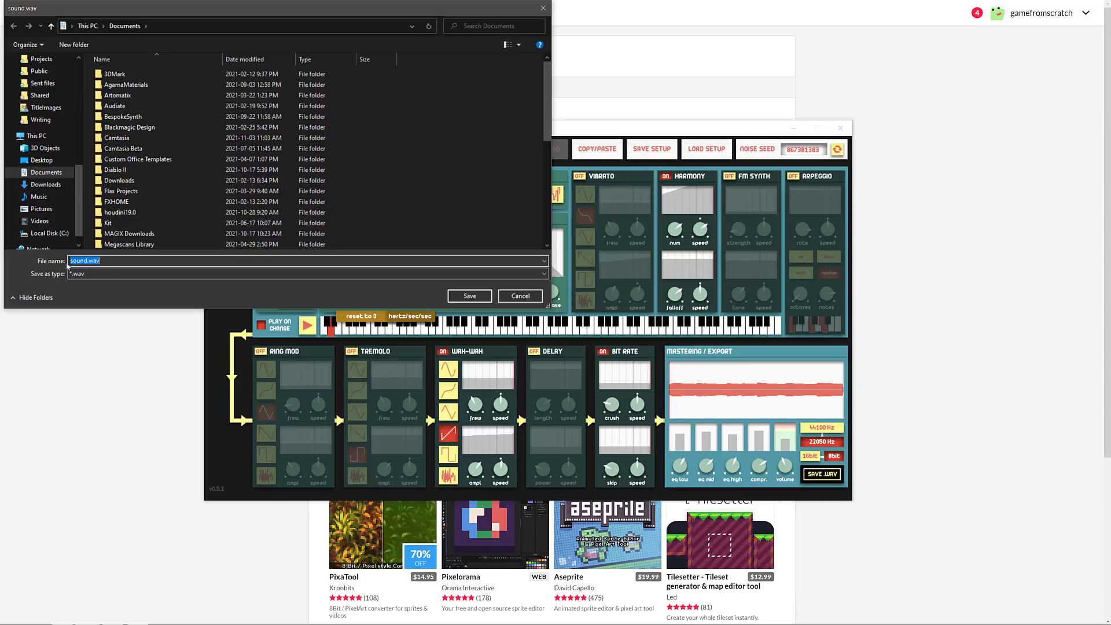
left_click(520, 296)
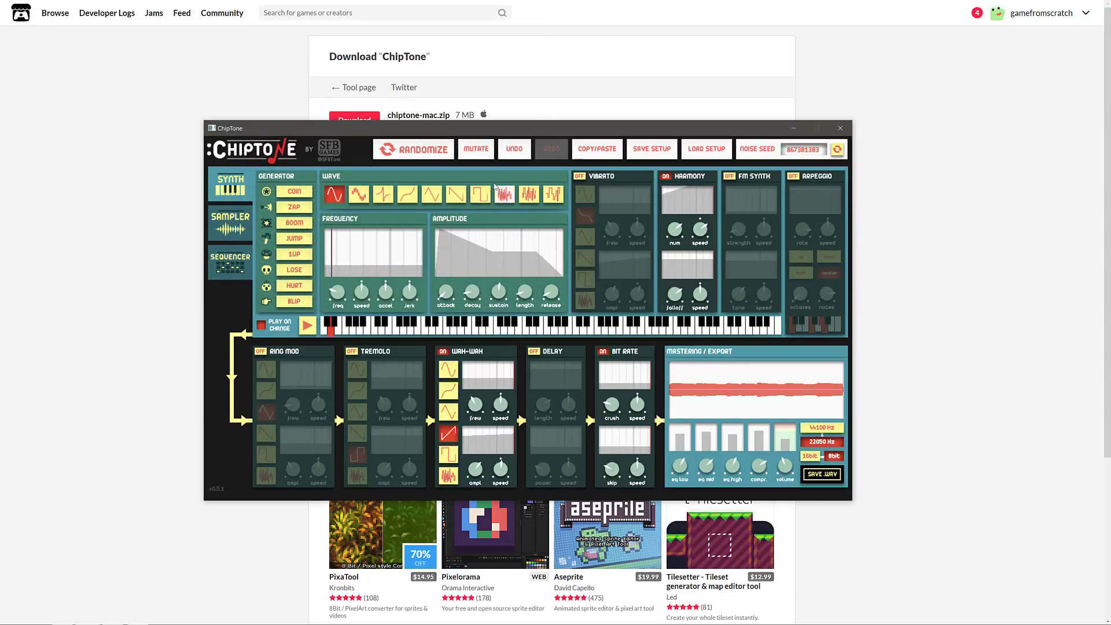
left_click(231, 223)
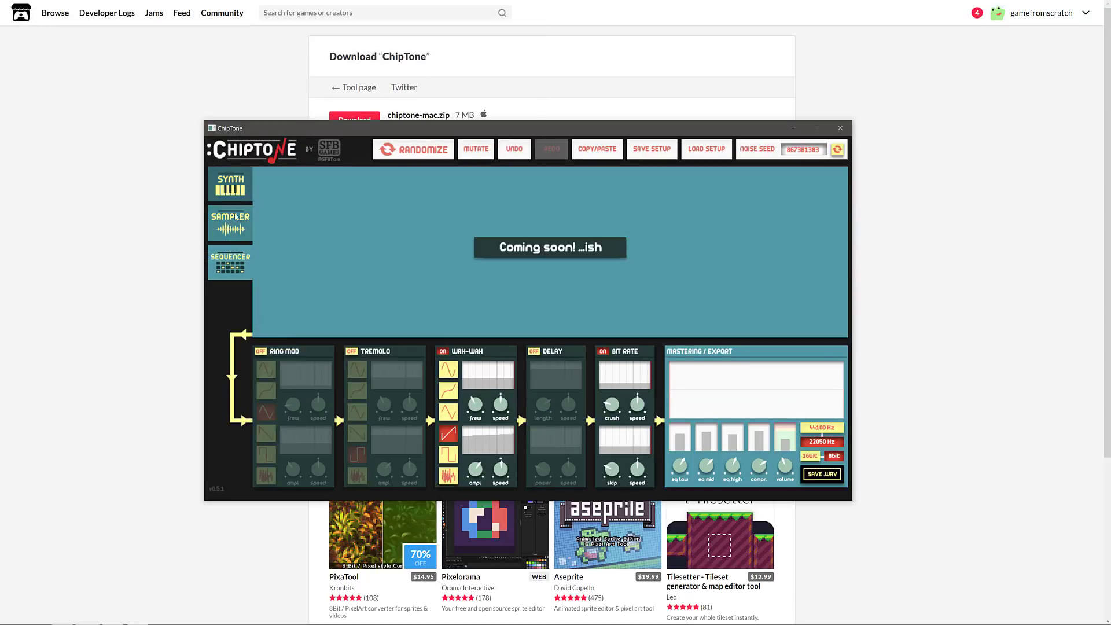
left_click(235, 264)
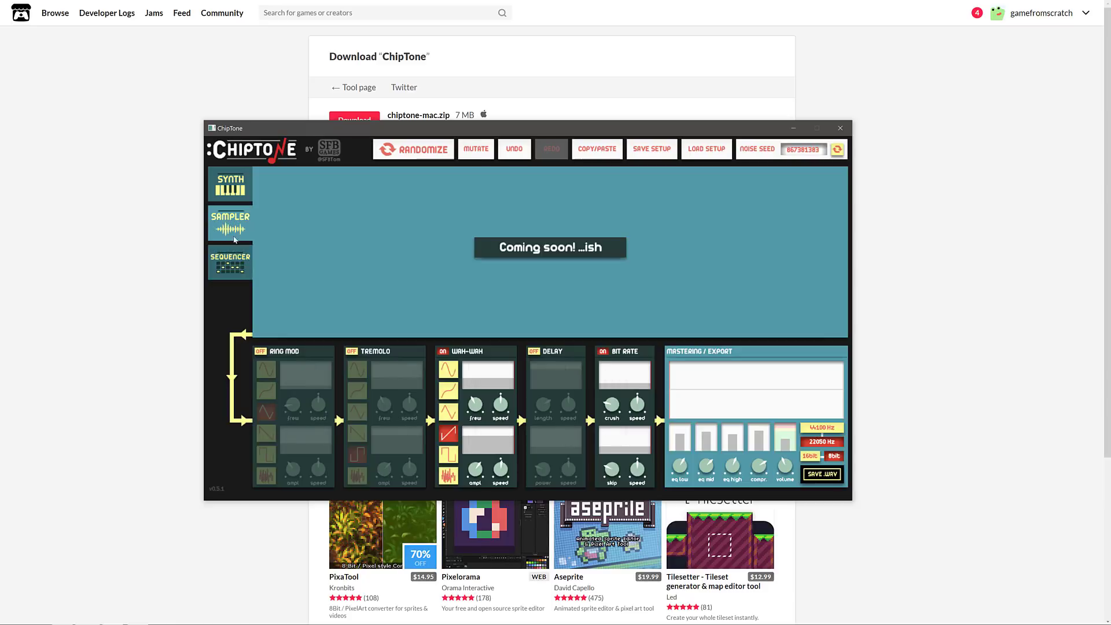
left_click(237, 200)
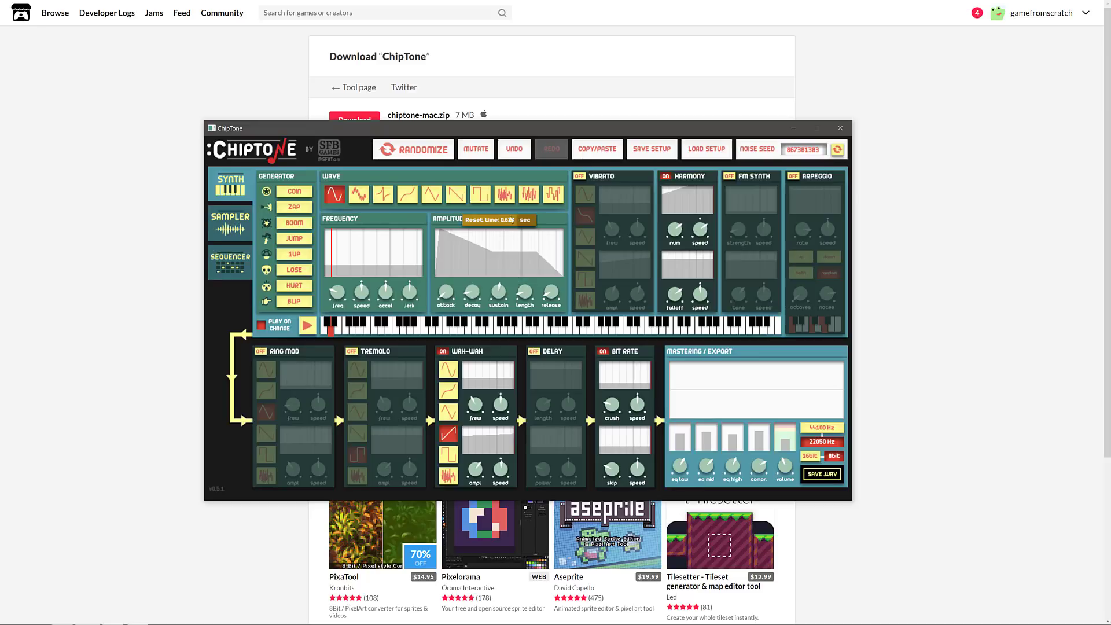
Save the synth settings as settings.cpt, then open and dismiss the load-settings dialog.
left_click(651, 148)
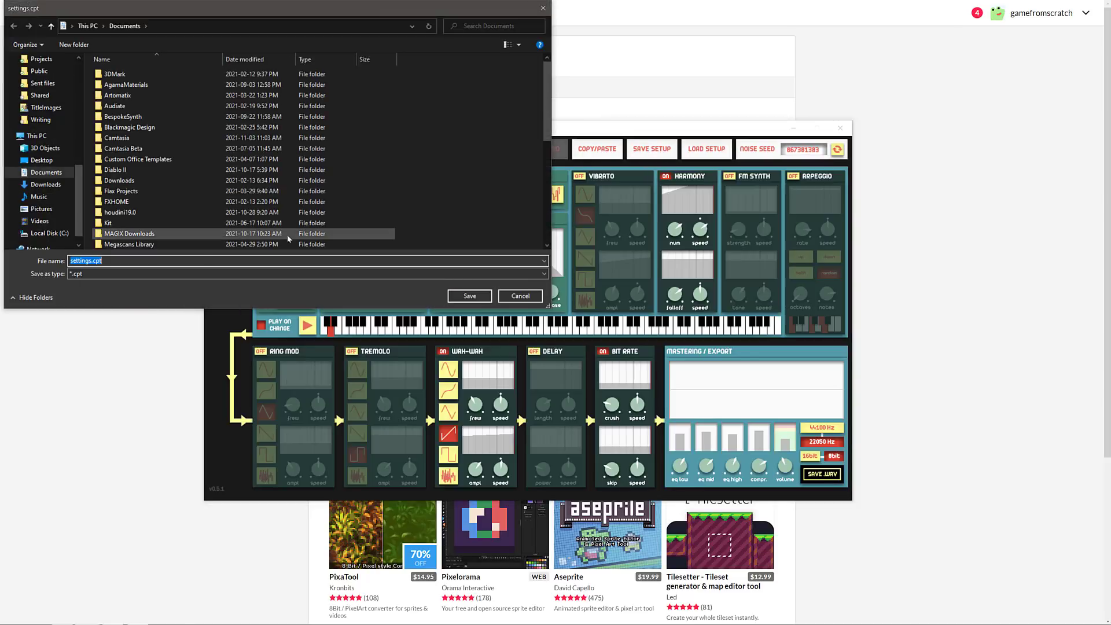
left_click(469, 296)
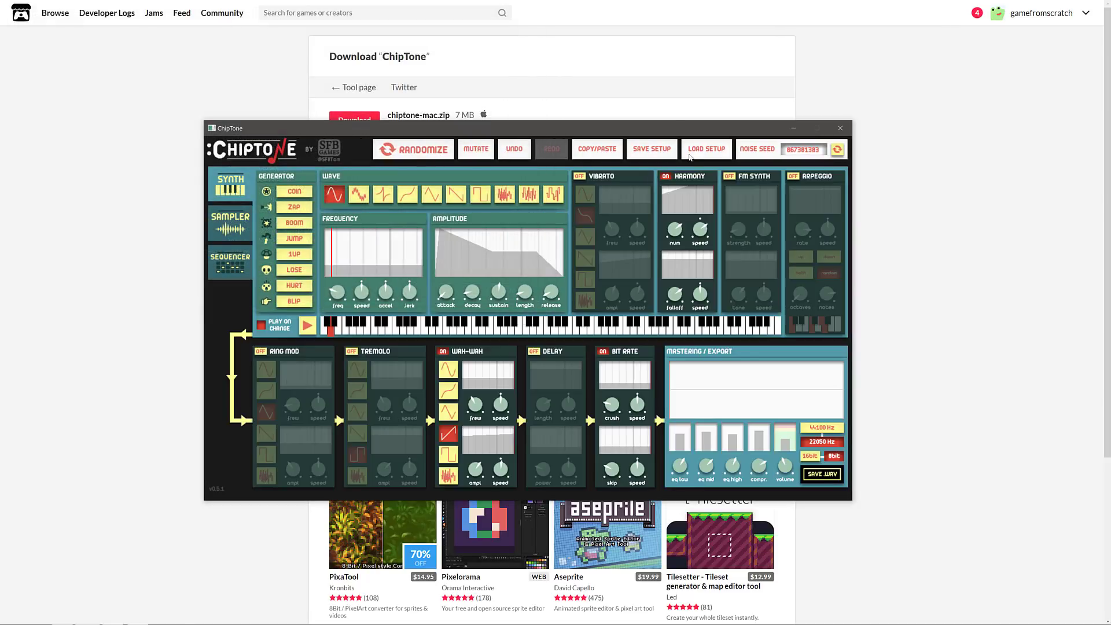
left_click(706, 149)
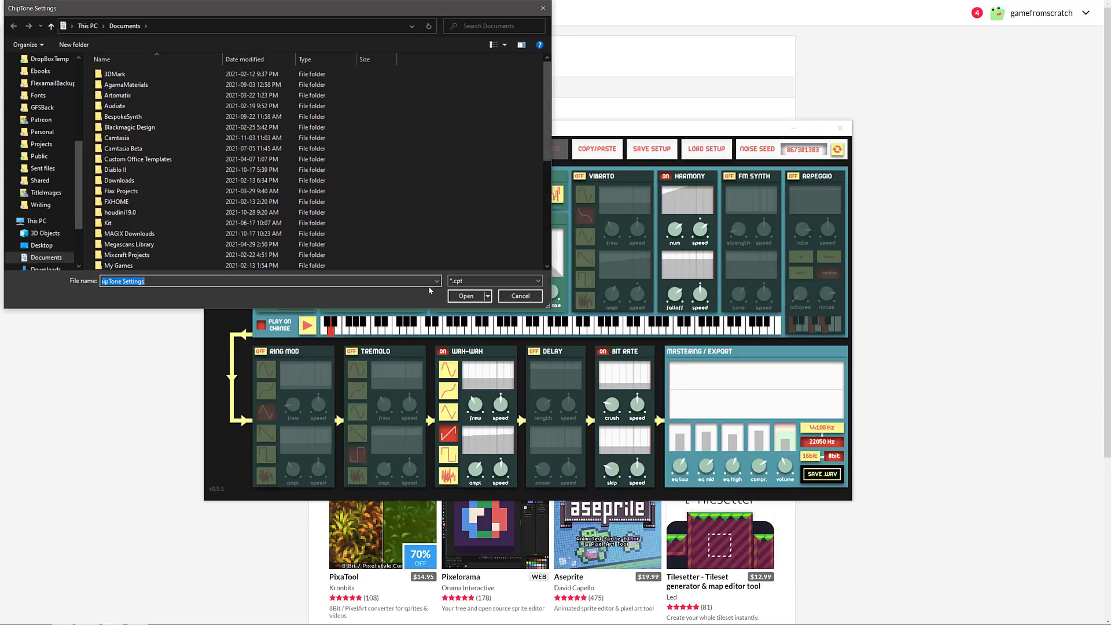
left_click(521, 295)
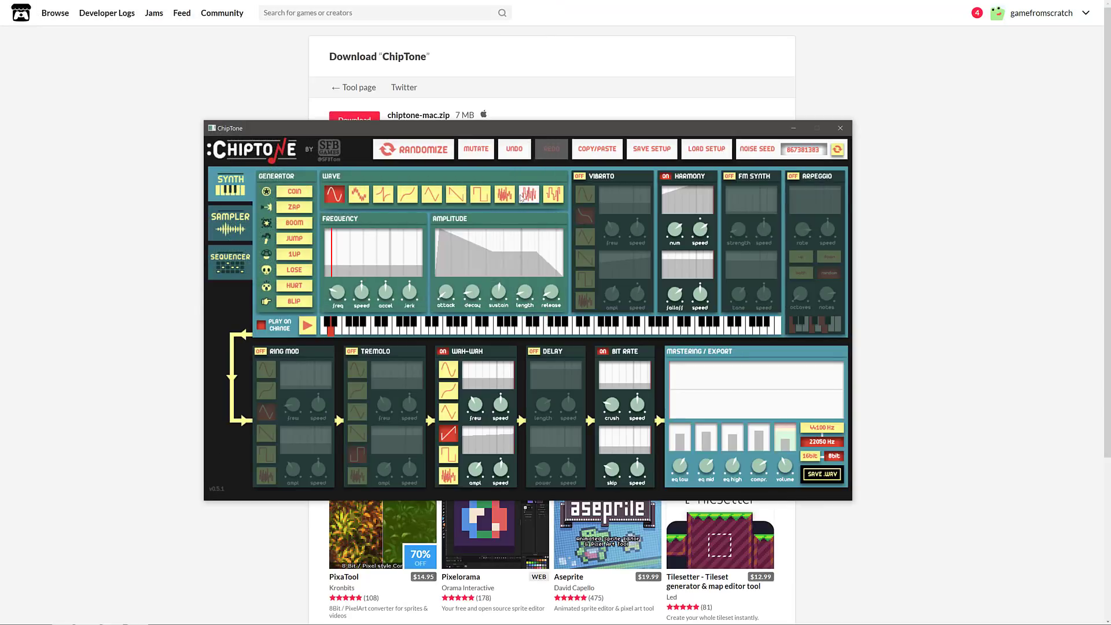
Copy the sound's settings string to the clipboard, test pasting it, and close the window.
left_click(606, 156)
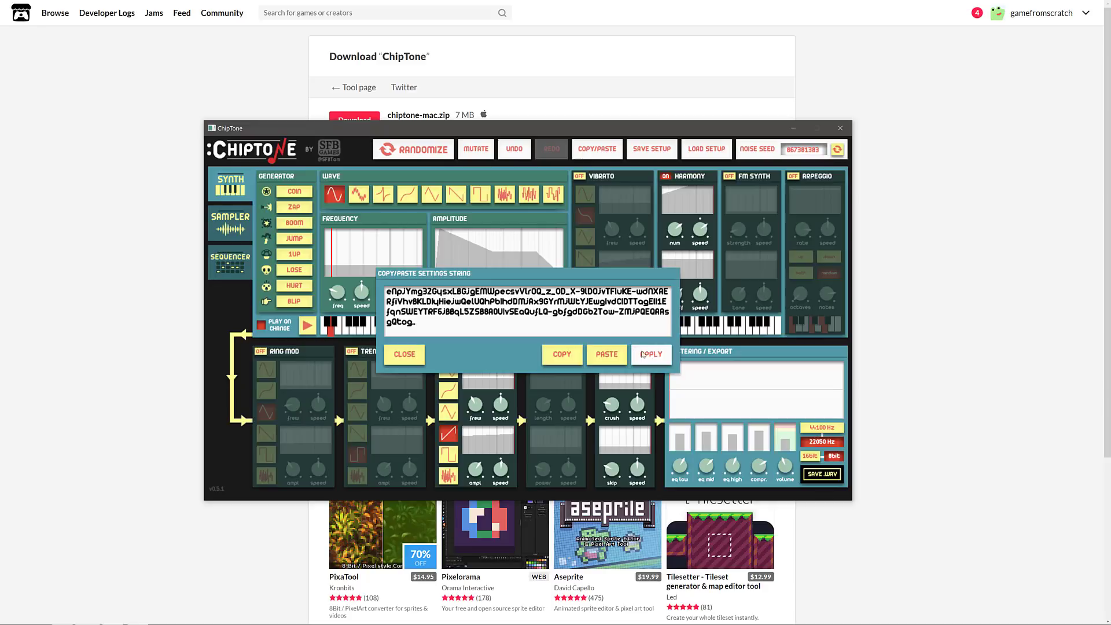
left_click(559, 358)
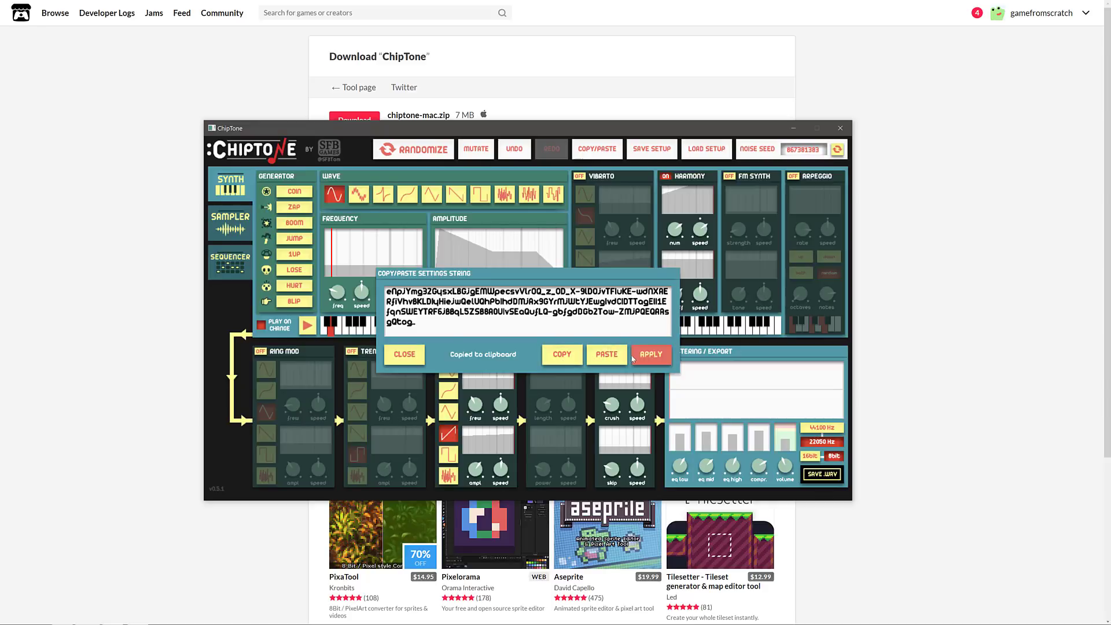
left_click(607, 355)
left_click(404, 355)
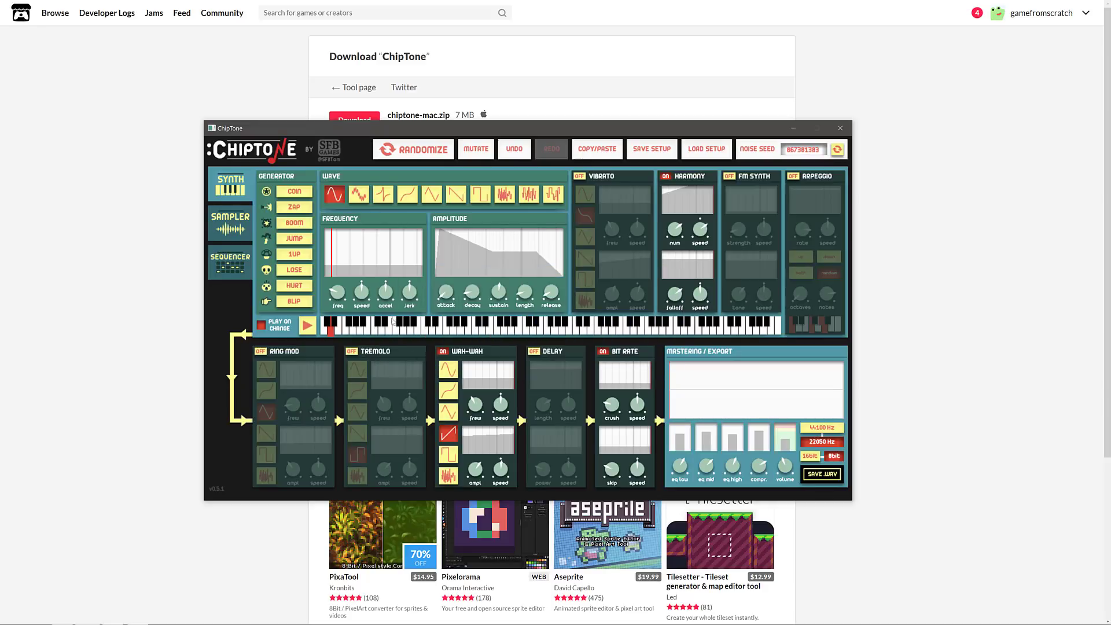
Reopen the settings string window twice, closing it again each time.
left_click(598, 152)
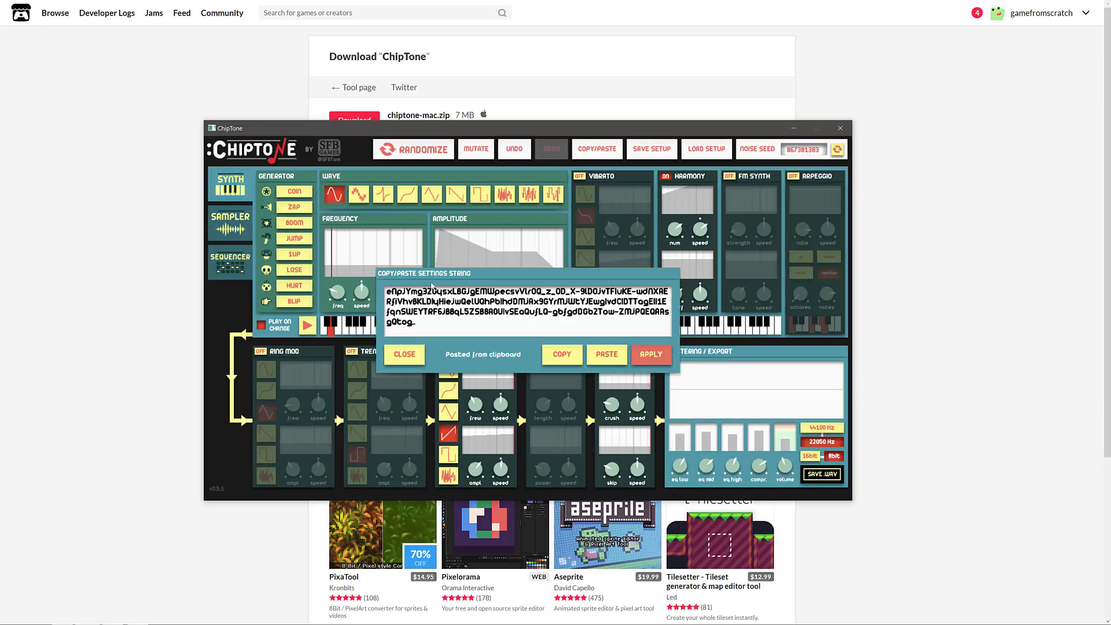
left_click(405, 354)
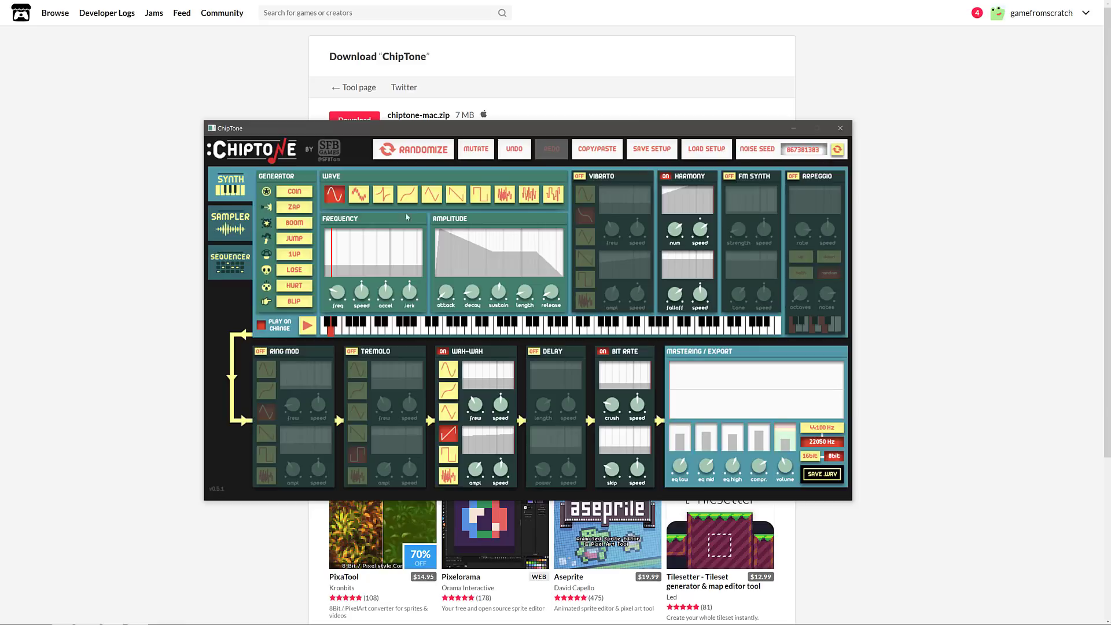
left_click(592, 149)
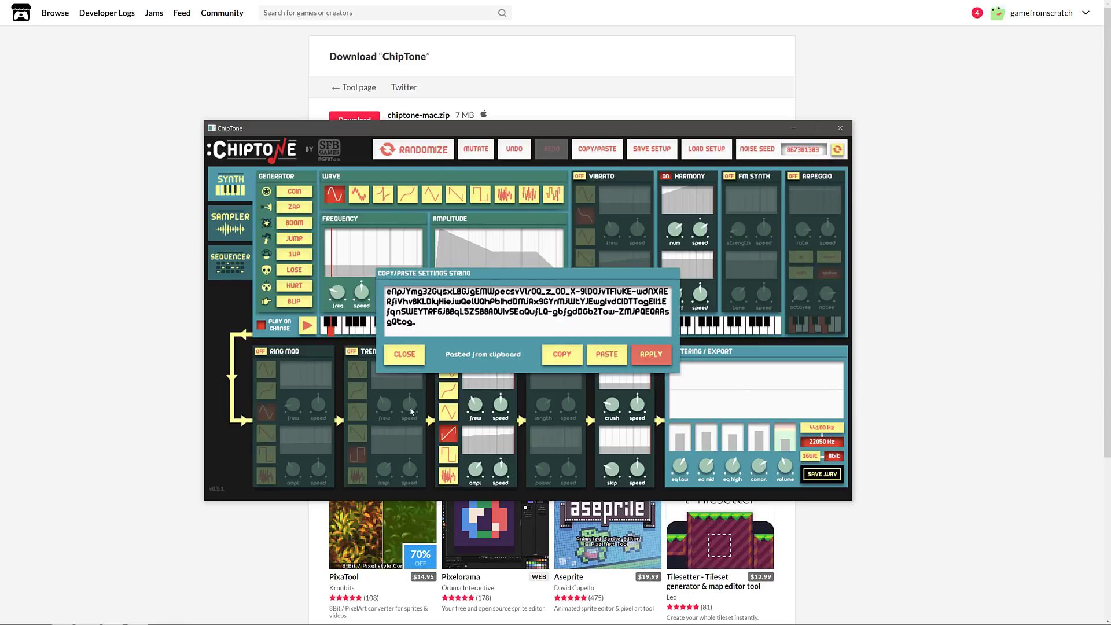
left_click(405, 354)
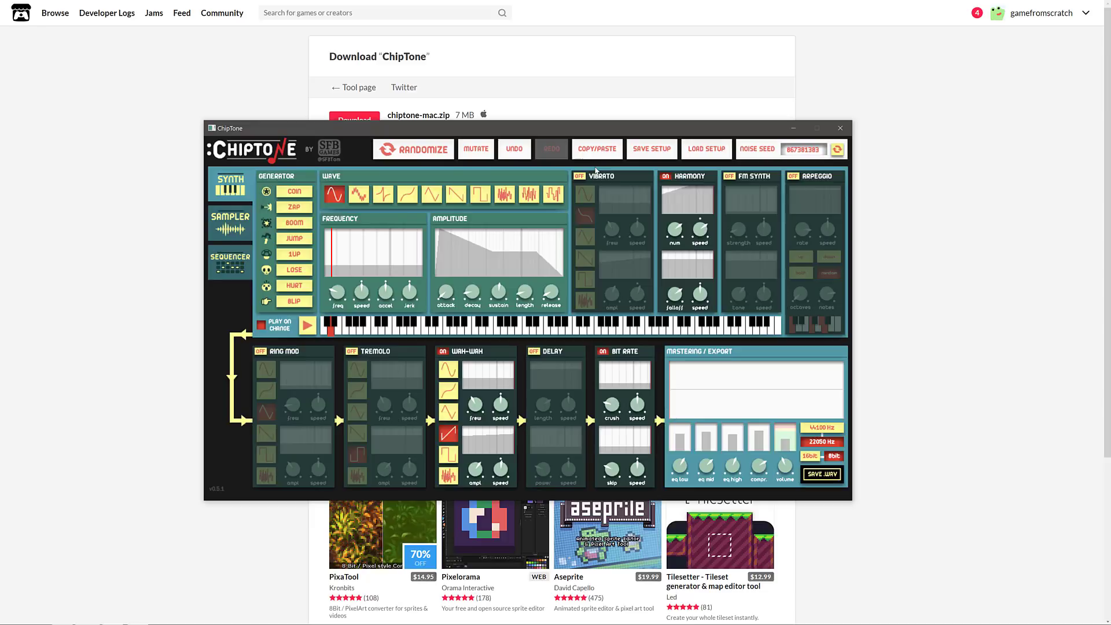
Generate three COIN pickup sounds, then two BOOM explosion variations with a noisy wave.
left_click(298, 194)
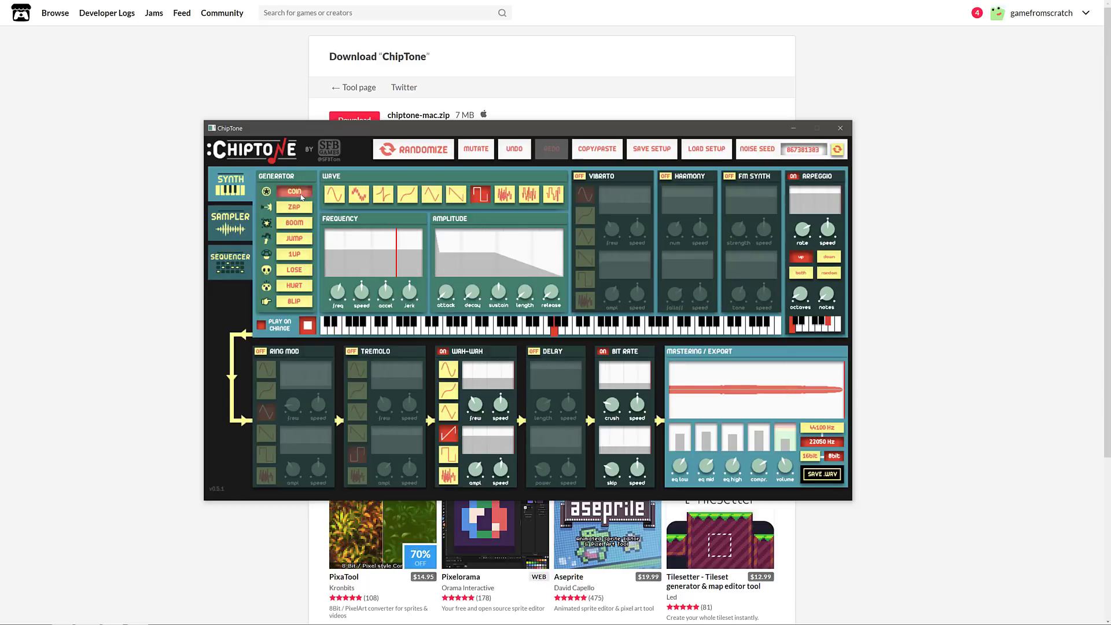
left_click(301, 197)
left_click(301, 196)
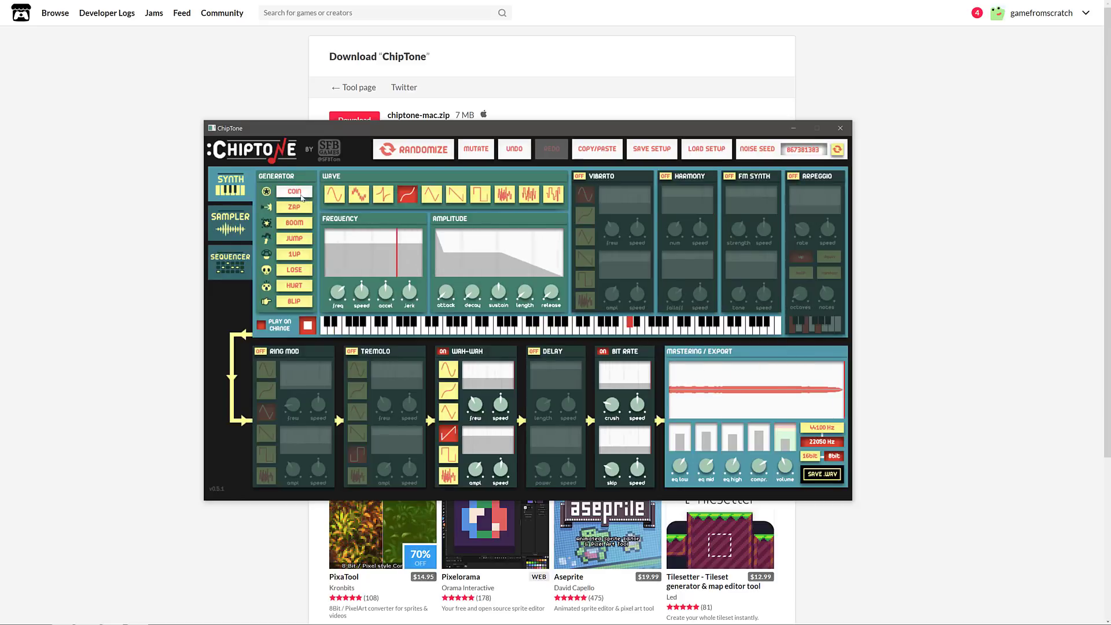
left_click(298, 225)
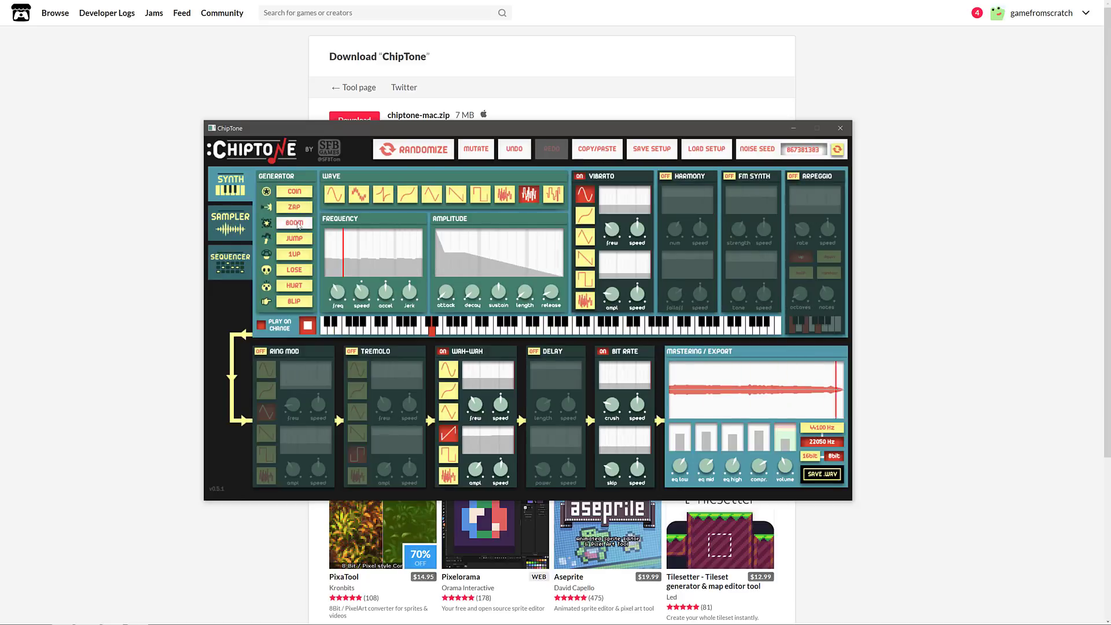
left_click(298, 226)
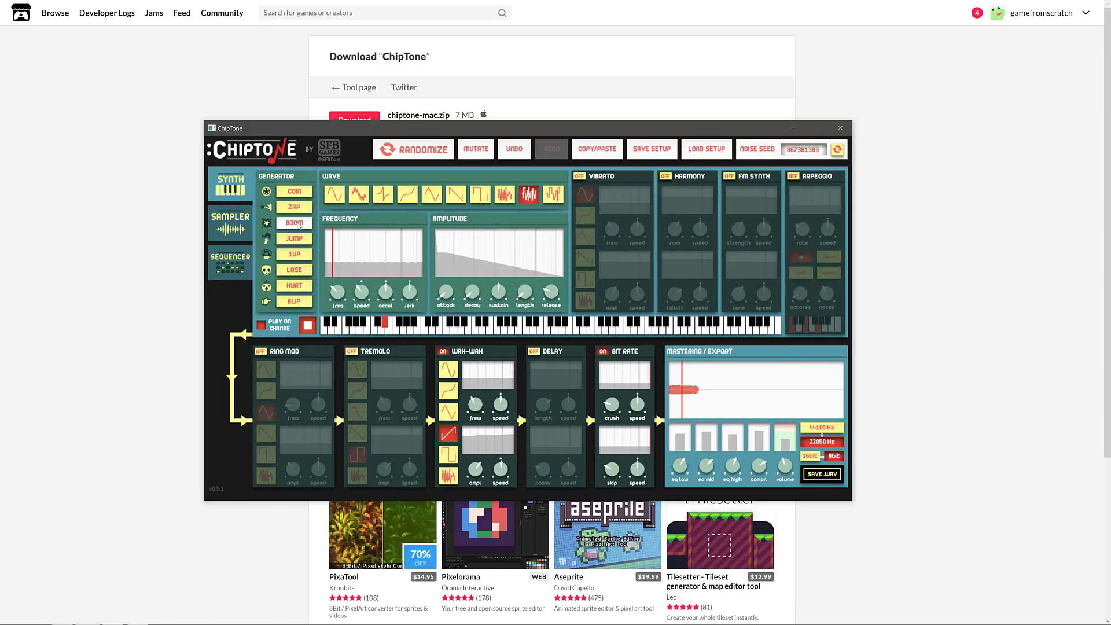
Preview the explosion sound on the lowest note and switch the Arpeggio module on.
left_click(325, 333)
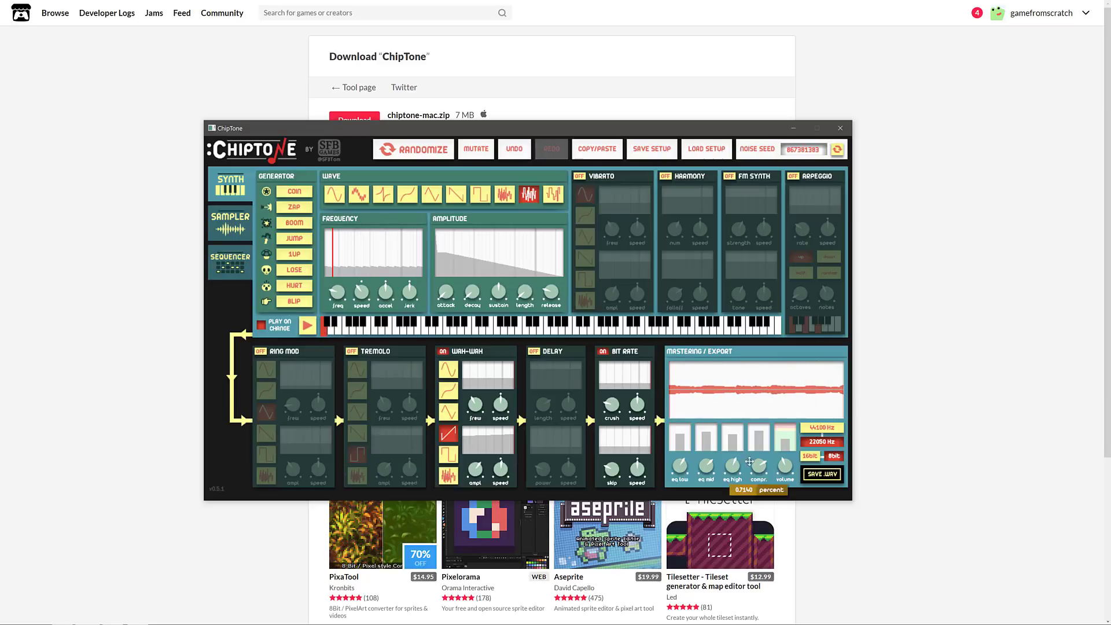
left_click(787, 447)
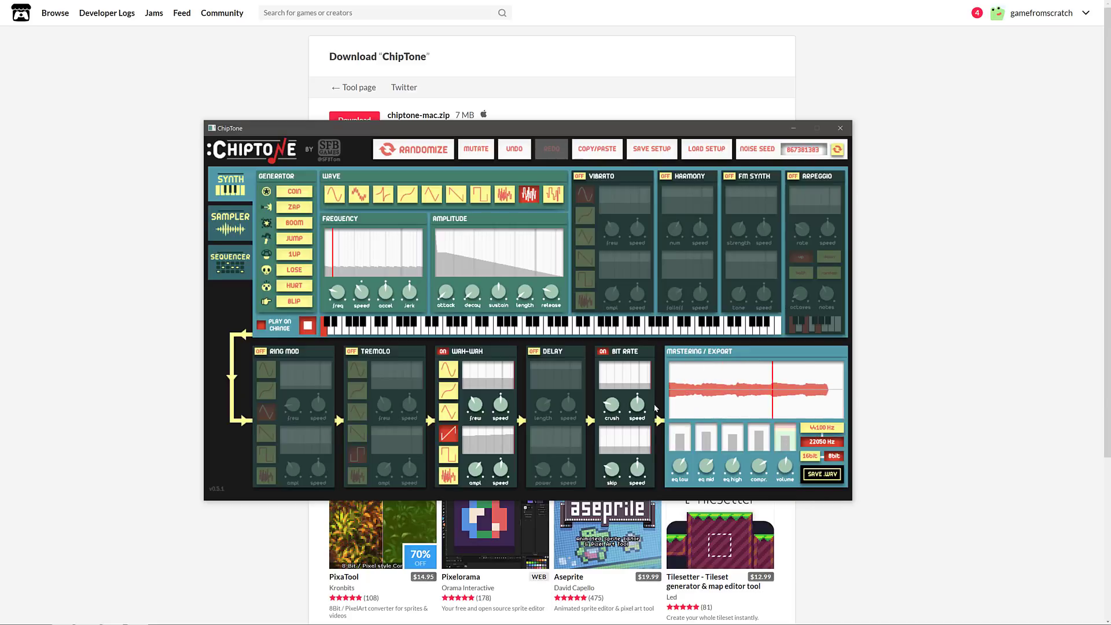
left_click(793, 176)
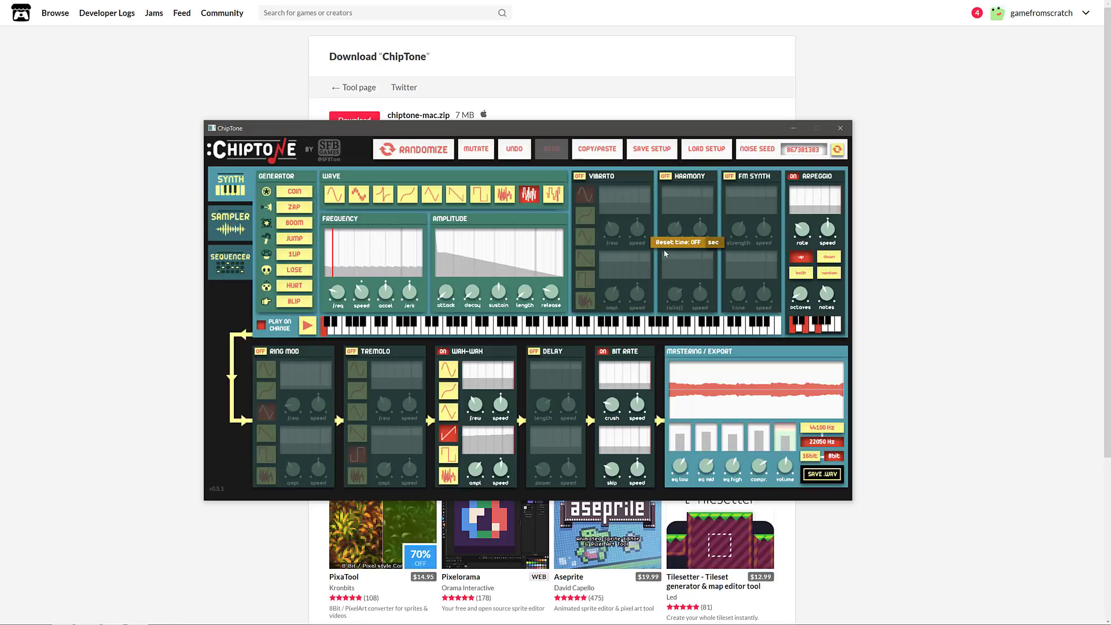
Bring the browser forward, move to the itch.io ChipTone tab, and dismiss the pay-what-you-want prompt.
left_click(886, 293)
key("ctrl+Tab")
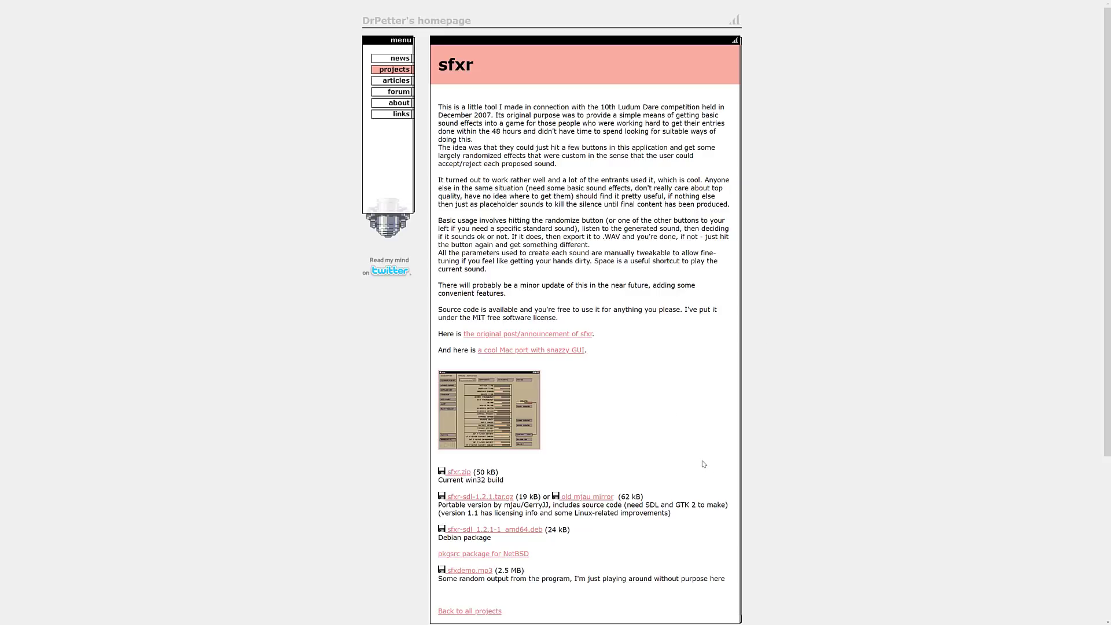
key("ctrl+Tab")
key("ctrl+Tab")
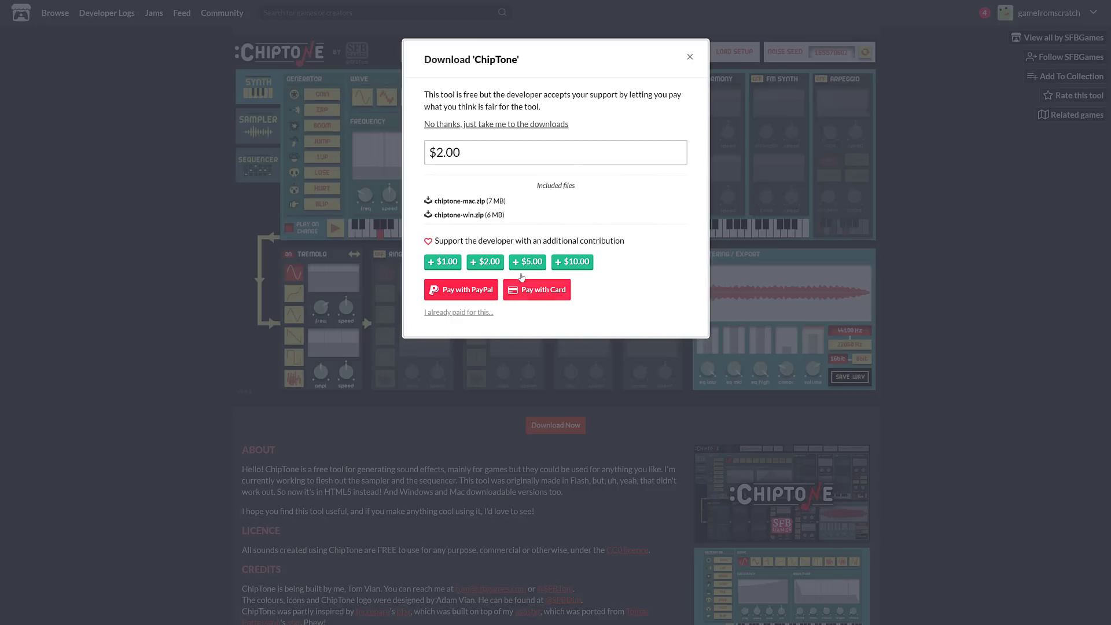
left_click(690, 56)
Scroll through the ChipTone page's About text and More information details, then back up.
scroll(415, 474, "down", 2)
scroll(412, 470, "down", 4)
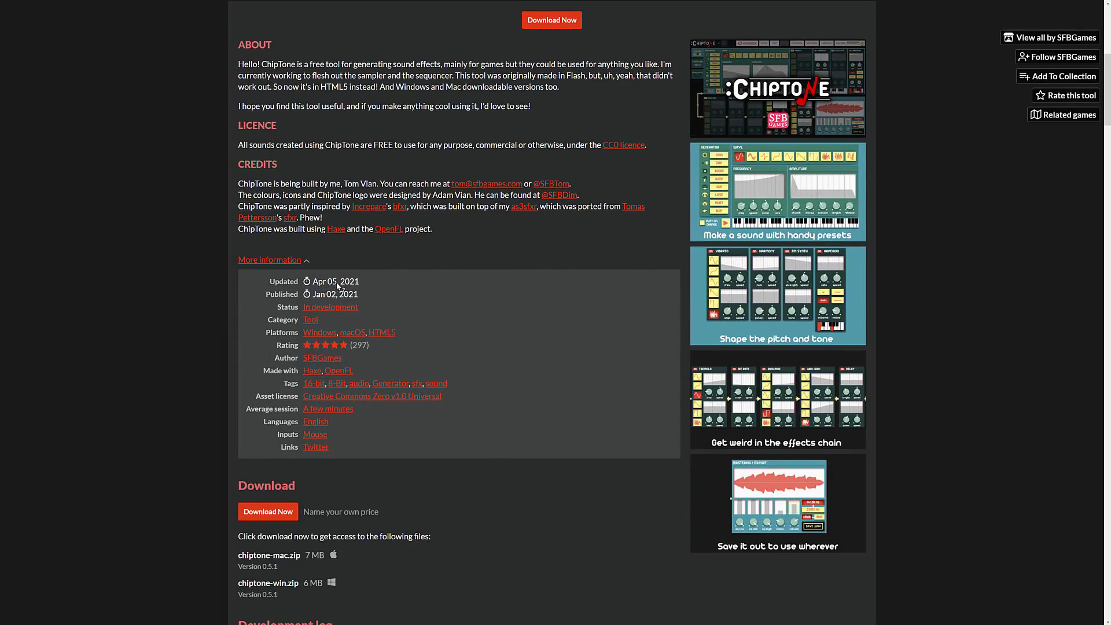
scroll(414, 453, "down", 2)
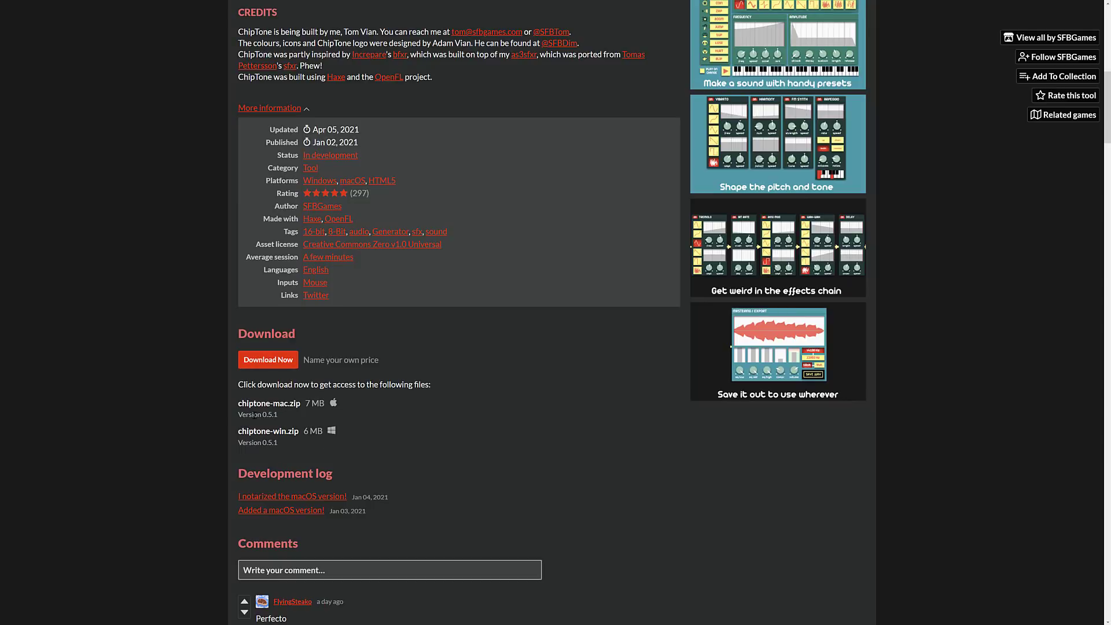
scroll(395, 417, "down", 1)
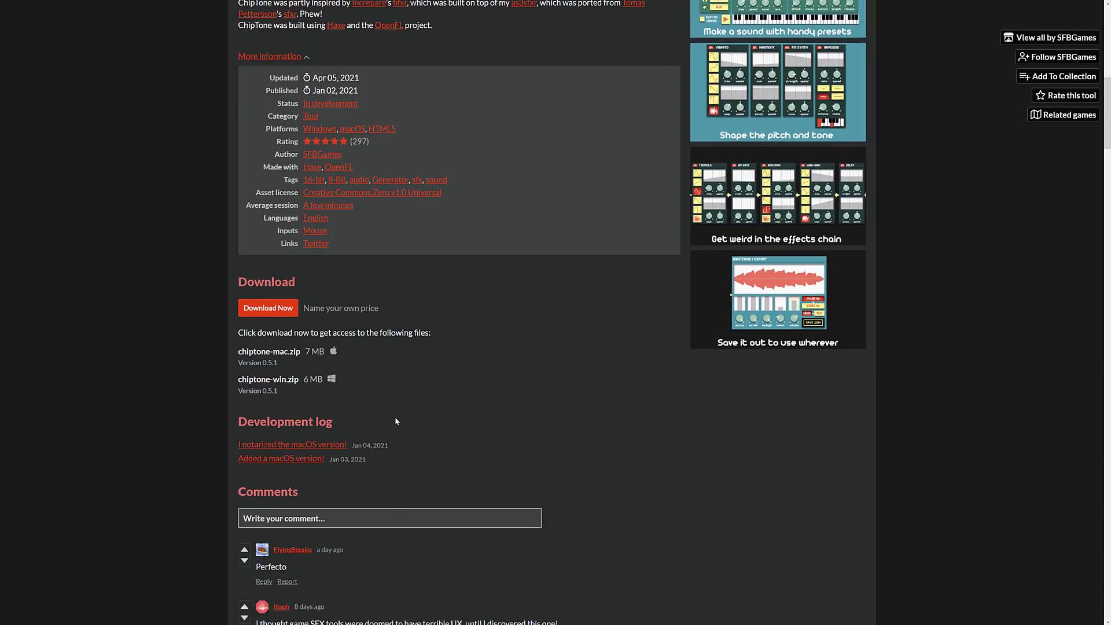
scroll(395, 417, "up", 4)
scroll(498, 448, "up", 2)
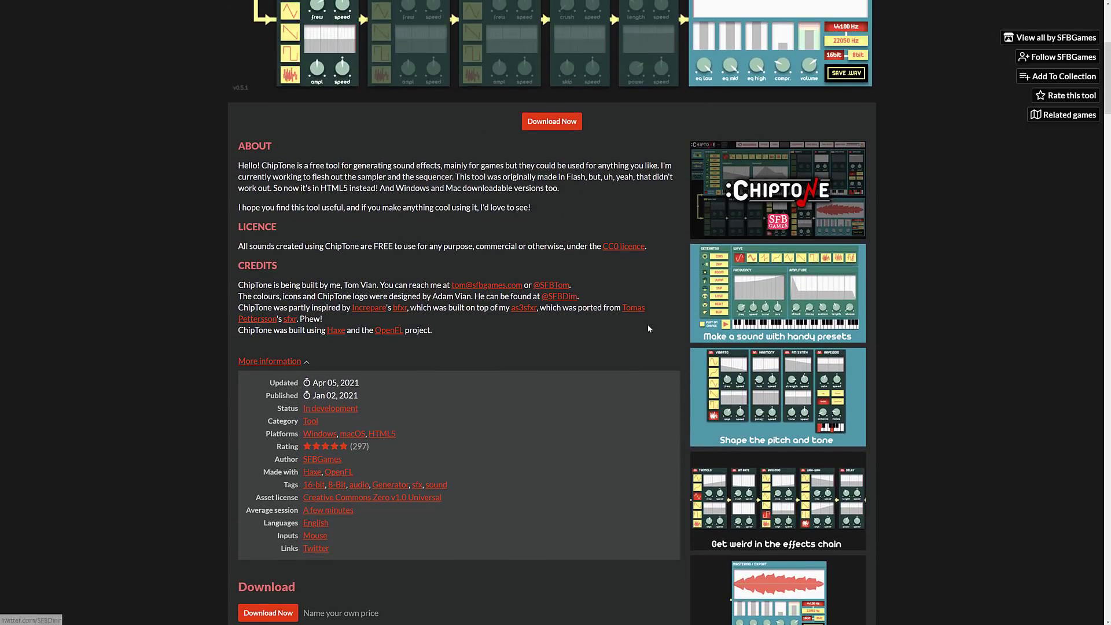
scroll(496, 348, "up", 3)
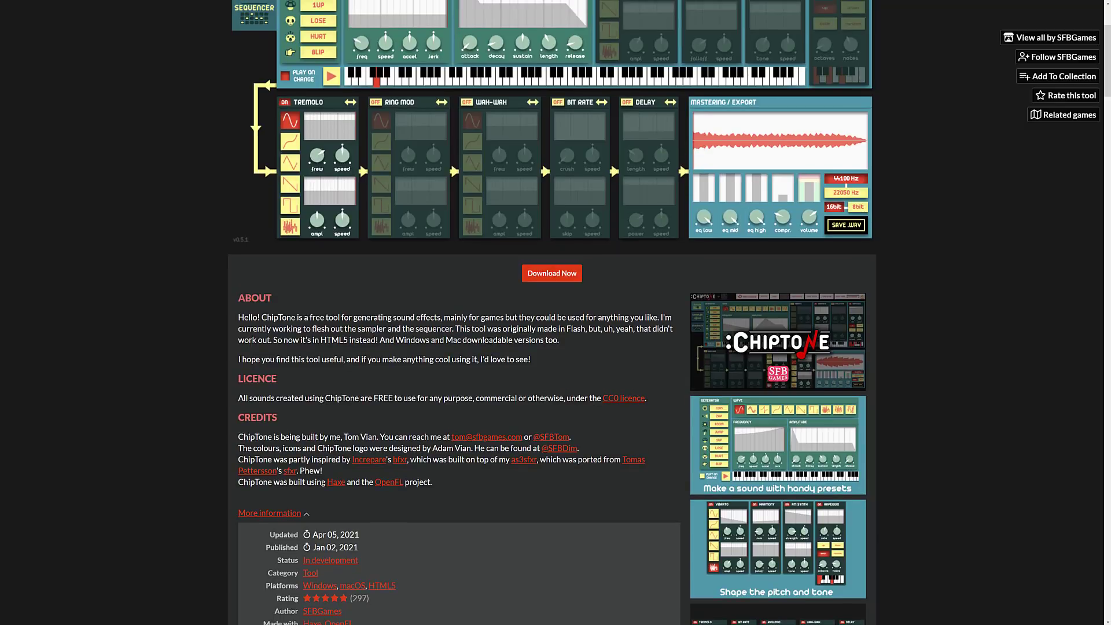
scroll(447, 501, "up", 3)
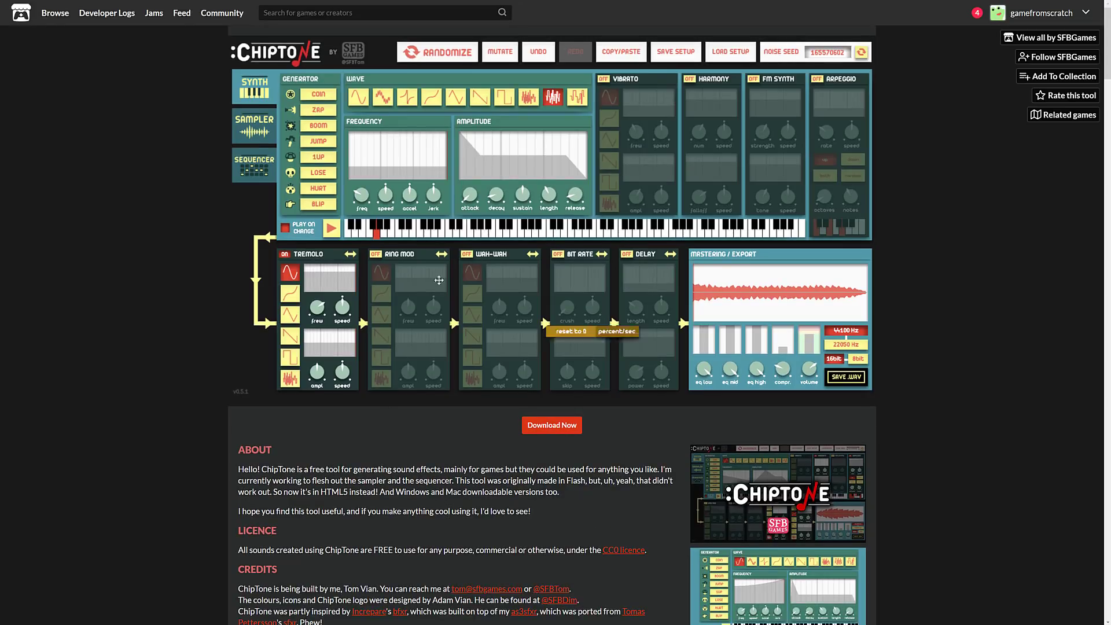
scroll(533, 312, "down", 4)
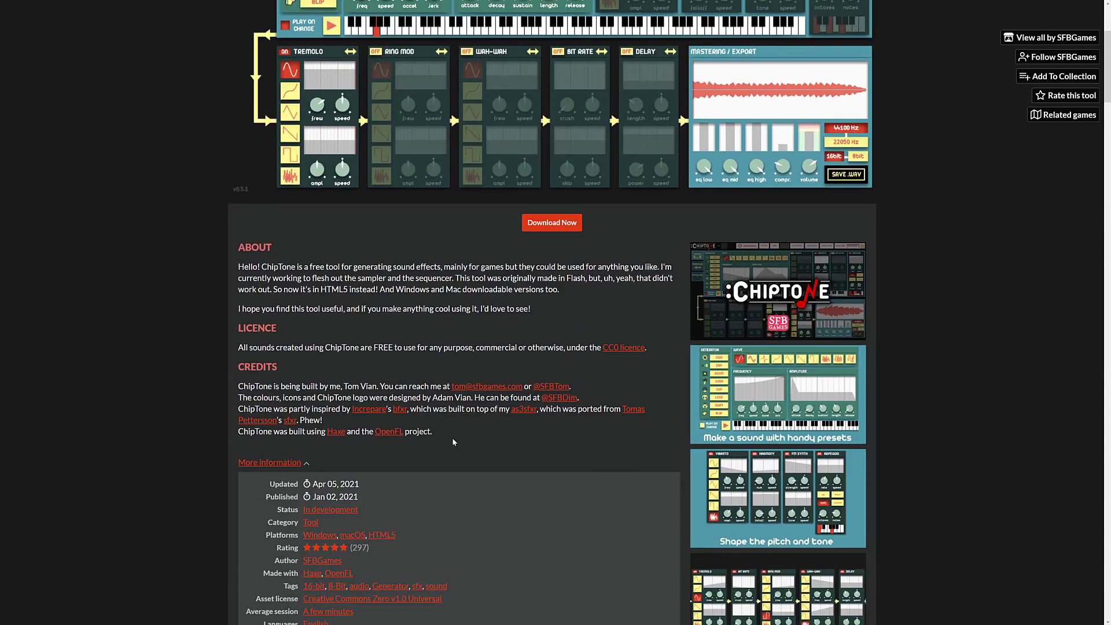
left_click_drag(453, 433, 236, 433)
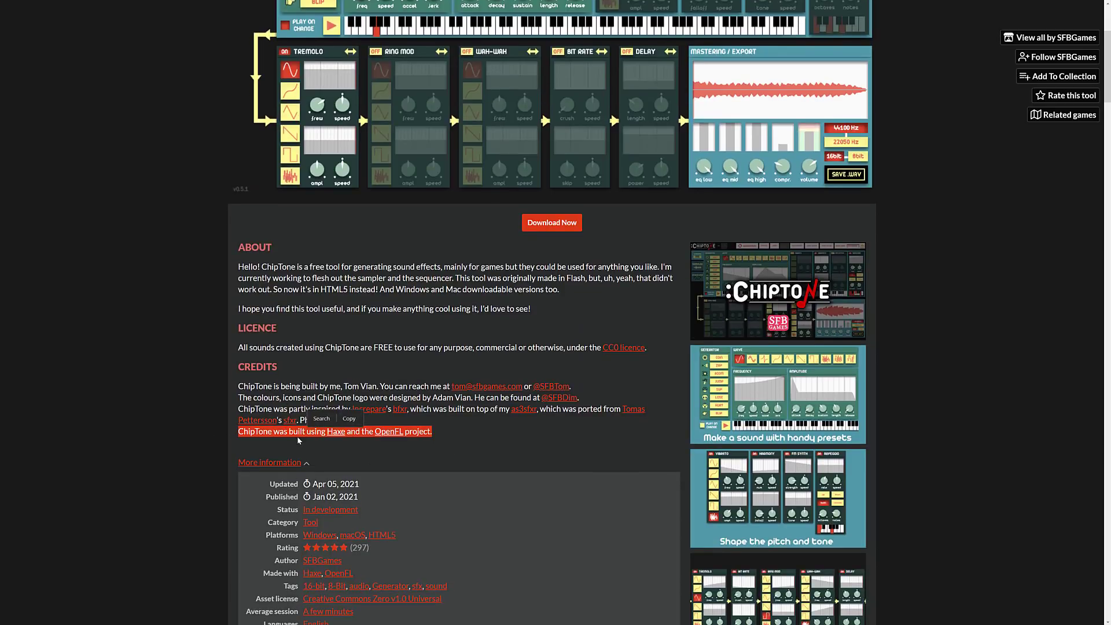
left_click(507, 442)
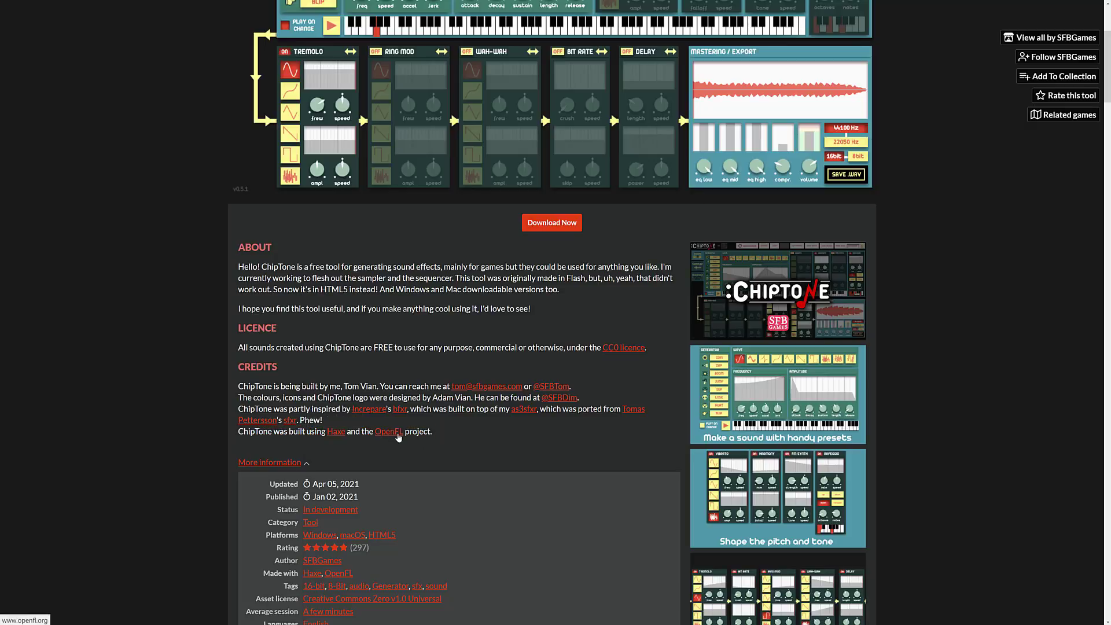
scroll(544, 447, "up", 4)
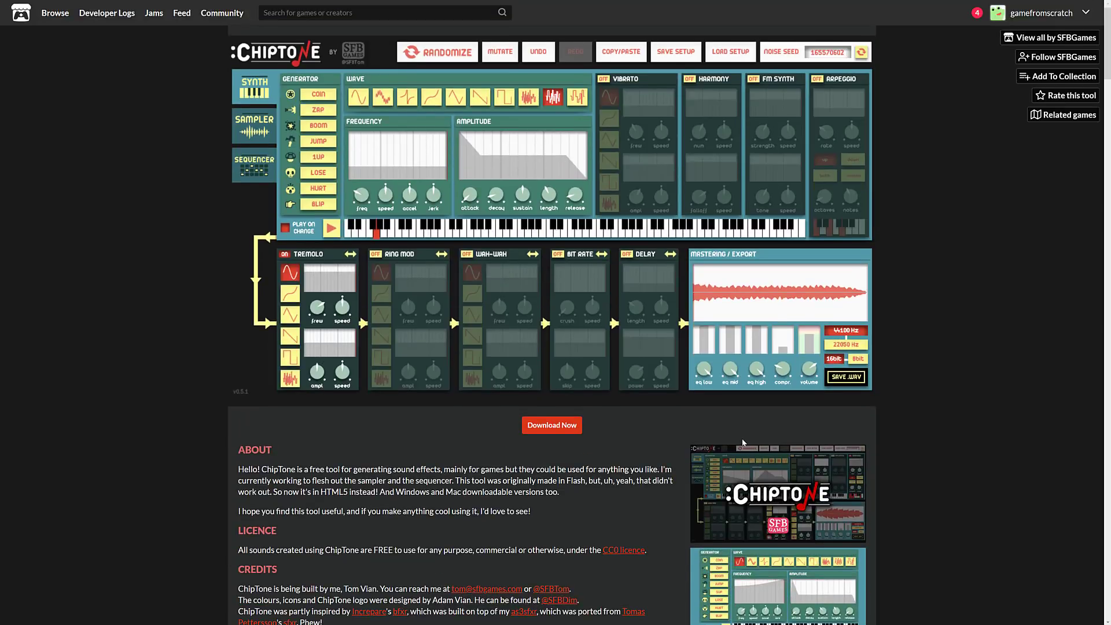